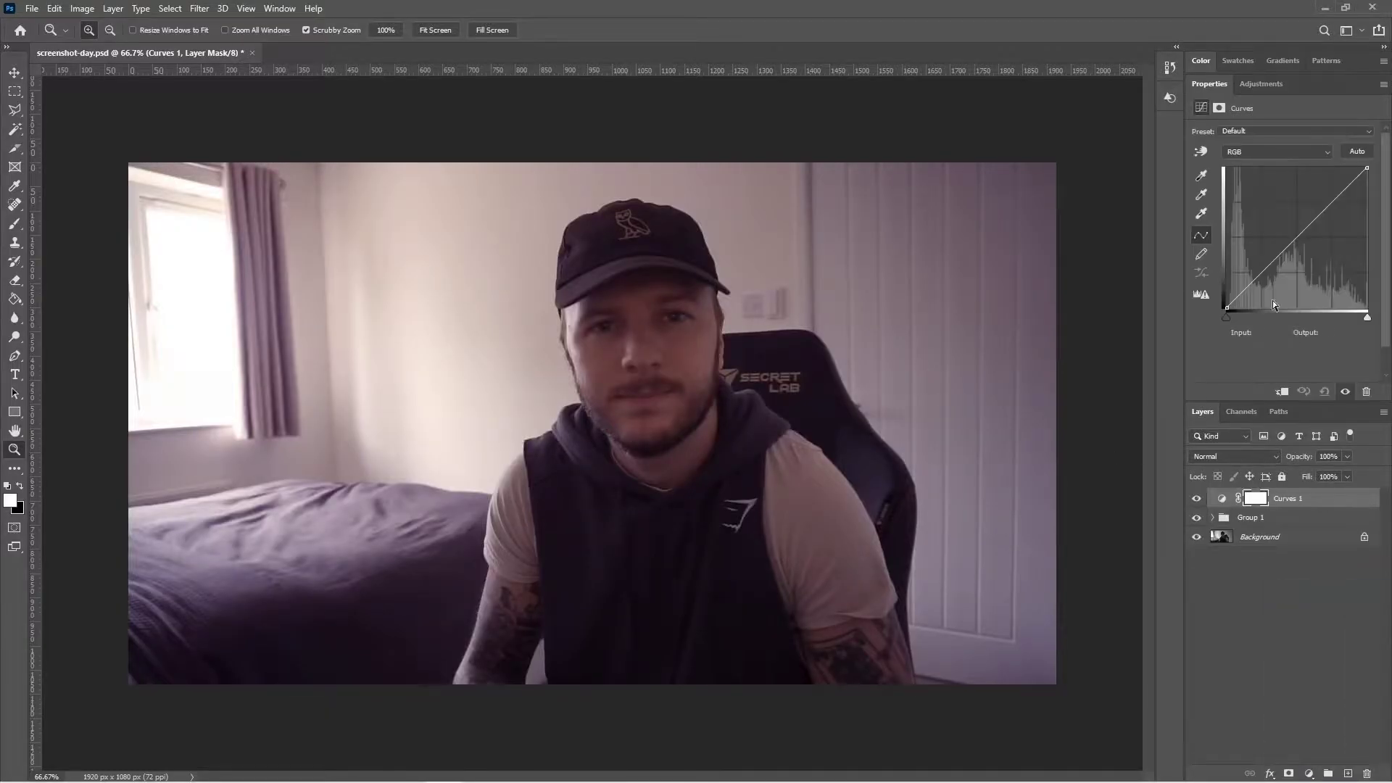
- Shape the Curves adjustment to darken the image and deepen the shadows
{"action": "mouse_move", "coordinate": [1282, 252]}
{"action": "left_mouse_down"}
{"action": "mouse_move", "coordinate": [1283, 267]}
{"action": "mouse_move", "coordinate": [1287, 238]}
{"action": "left_mouse_up"}
{"action": "left_click_drag", "start_coordinate": [1251, 282], "coordinate": [1242, 283]}
- Add a Color Balance layer with Yellow/Blue at -16, then open the LUTs subfolder
{"action": "left_click", "coordinate": [1309, 774]}
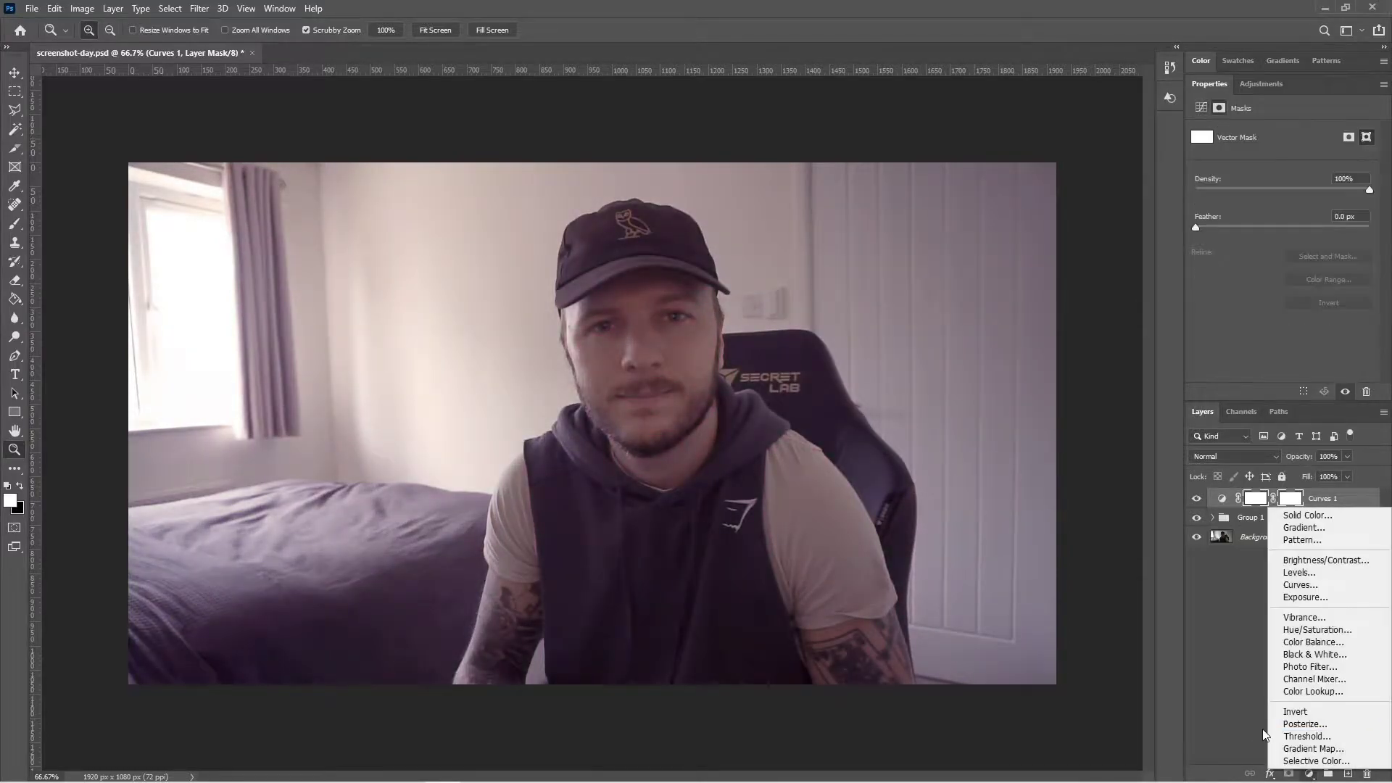
{"action": "key", "text": "Escape"}
{"action": "left_click", "coordinate": [1309, 773]}
{"action": "left_click", "coordinate": [1277, 665]}
{"action": "mouse_move", "coordinate": [1263, 207]}
{"action": "left_mouse_down"}
{"action": "mouse_move", "coordinate": [1277, 208]}
{"action": "mouse_move", "coordinate": [1253, 209]}
{"action": "left_mouse_up"}
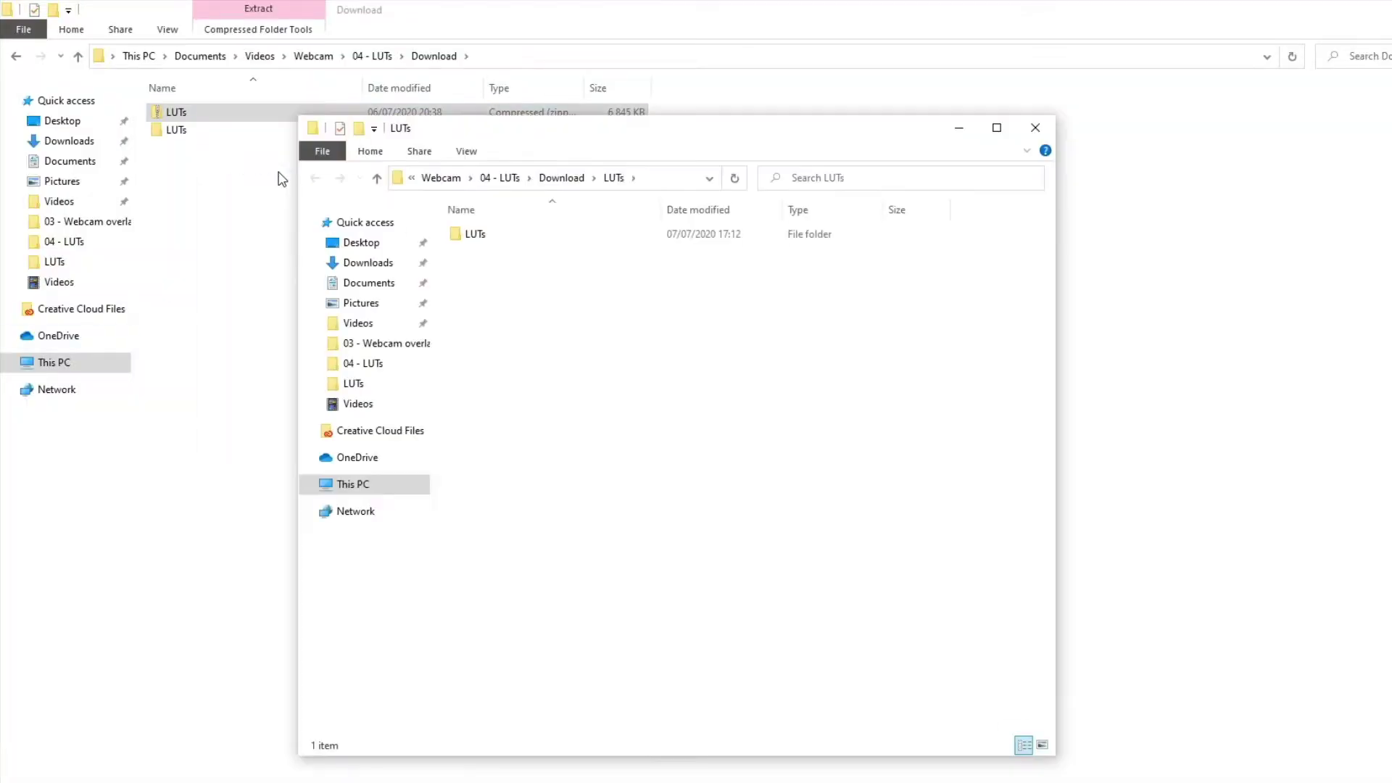
{"action": "double_click", "coordinate": [497, 230]}
{"action": "scroll", "coordinate": [606, 277], "scroll_direction": "down", "scroll_amount": 5}
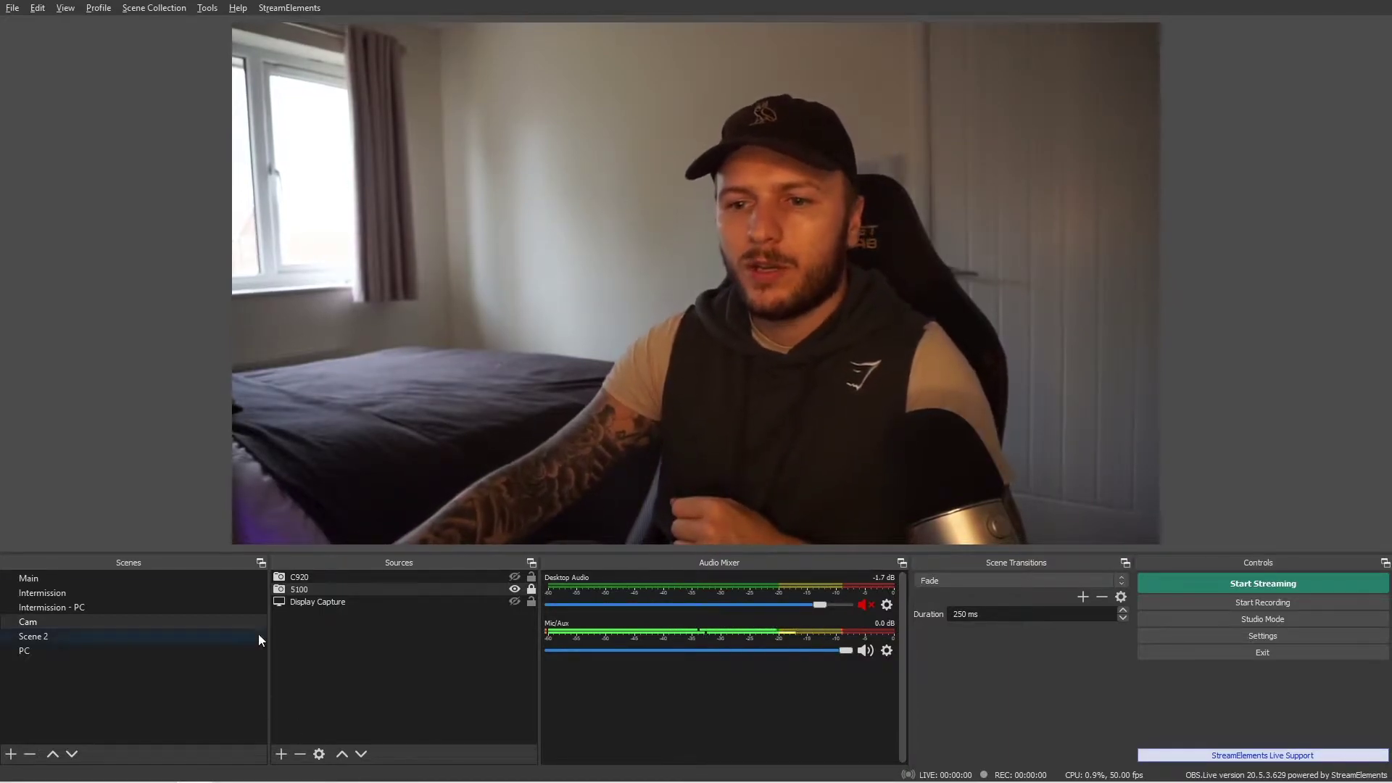
- Add an Apply LUT effect filter with its default name to the 5100 source
{"action": "right_click", "coordinate": [354, 589]}
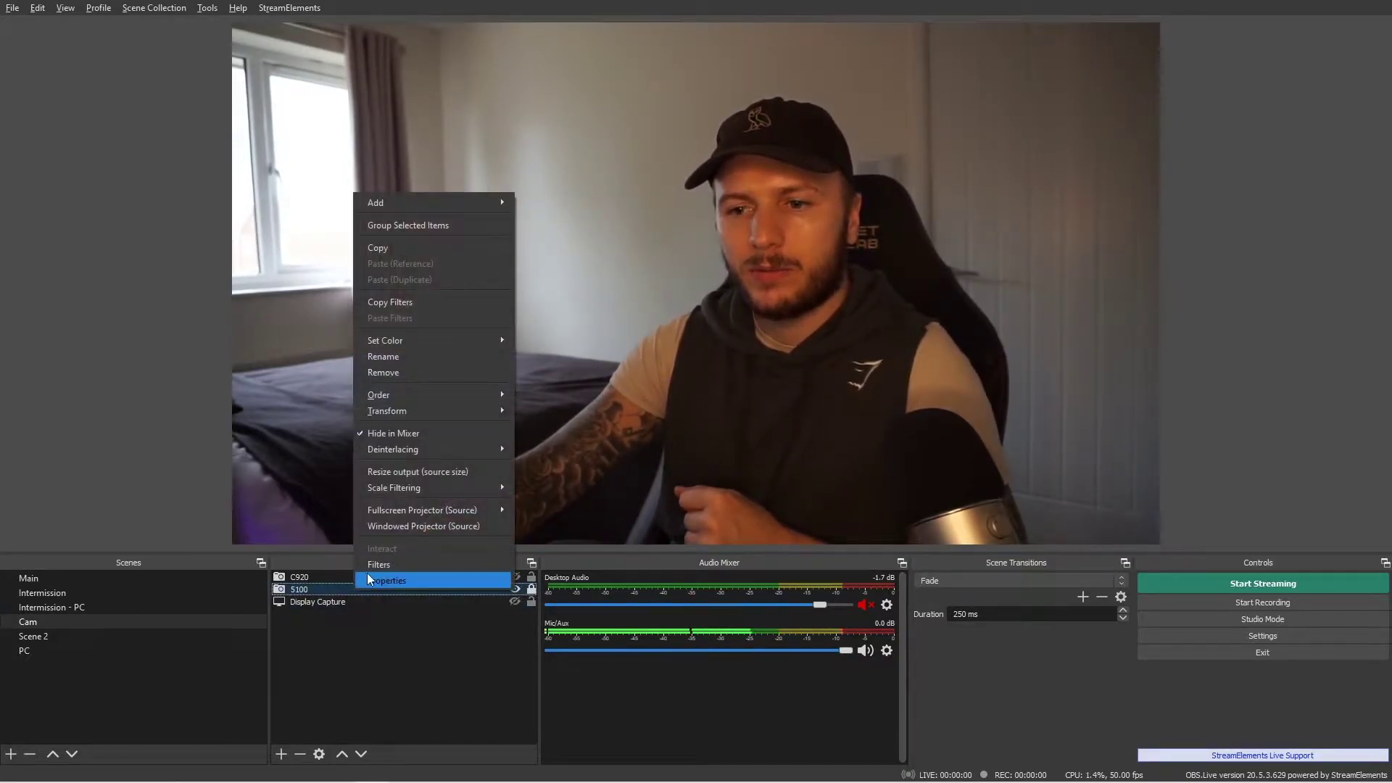
{"action": "left_click", "coordinate": [407, 569]}
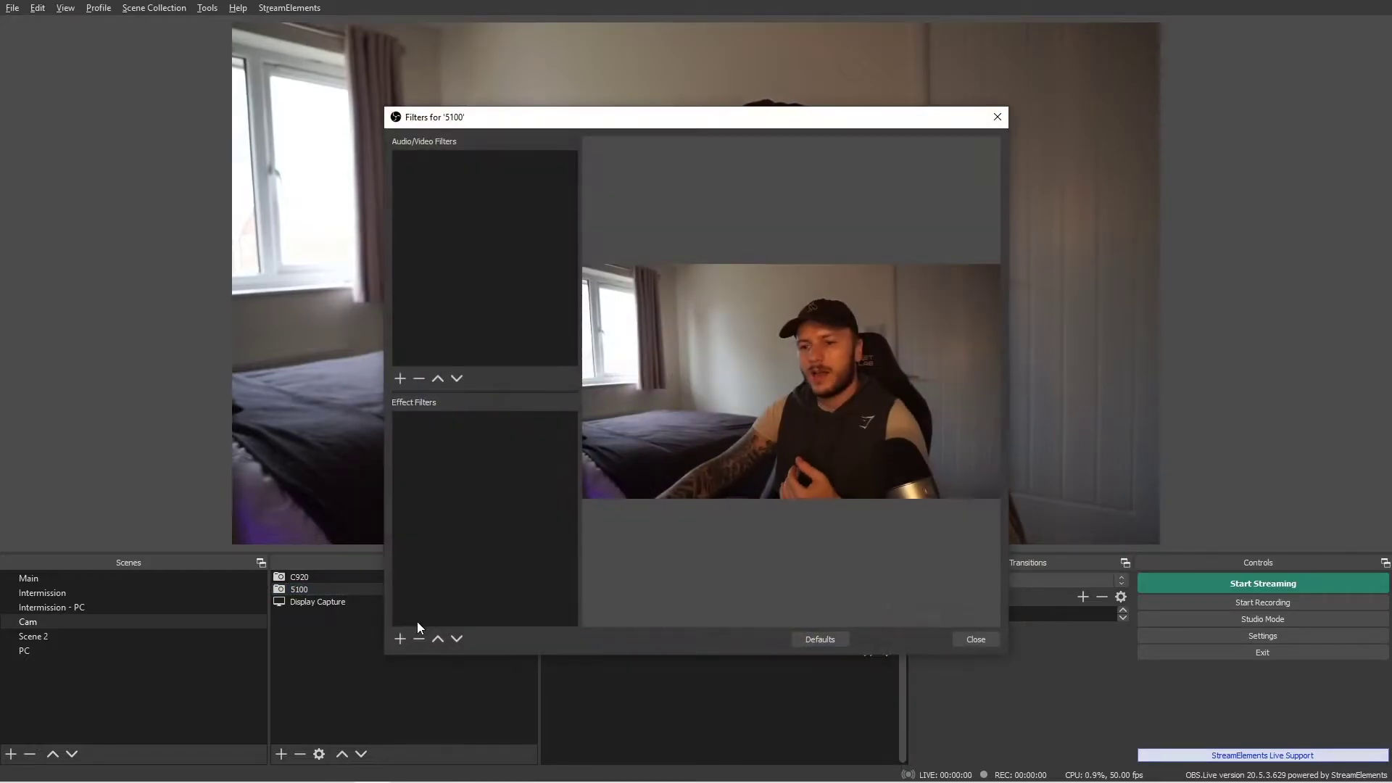
{"action": "left_click", "coordinate": [400, 639]}
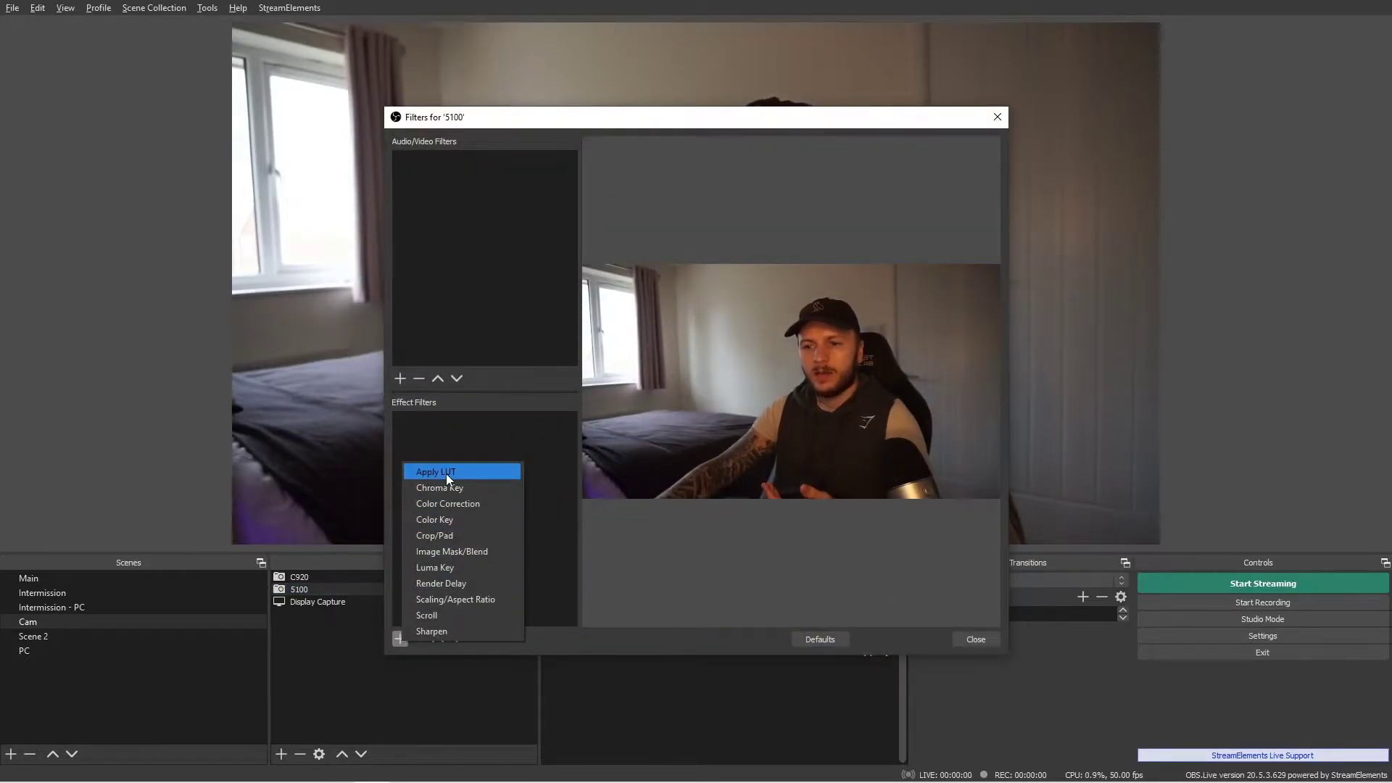
{"action": "left_click", "coordinate": [446, 473]}
{"action": "left_click", "coordinate": [653, 412]}
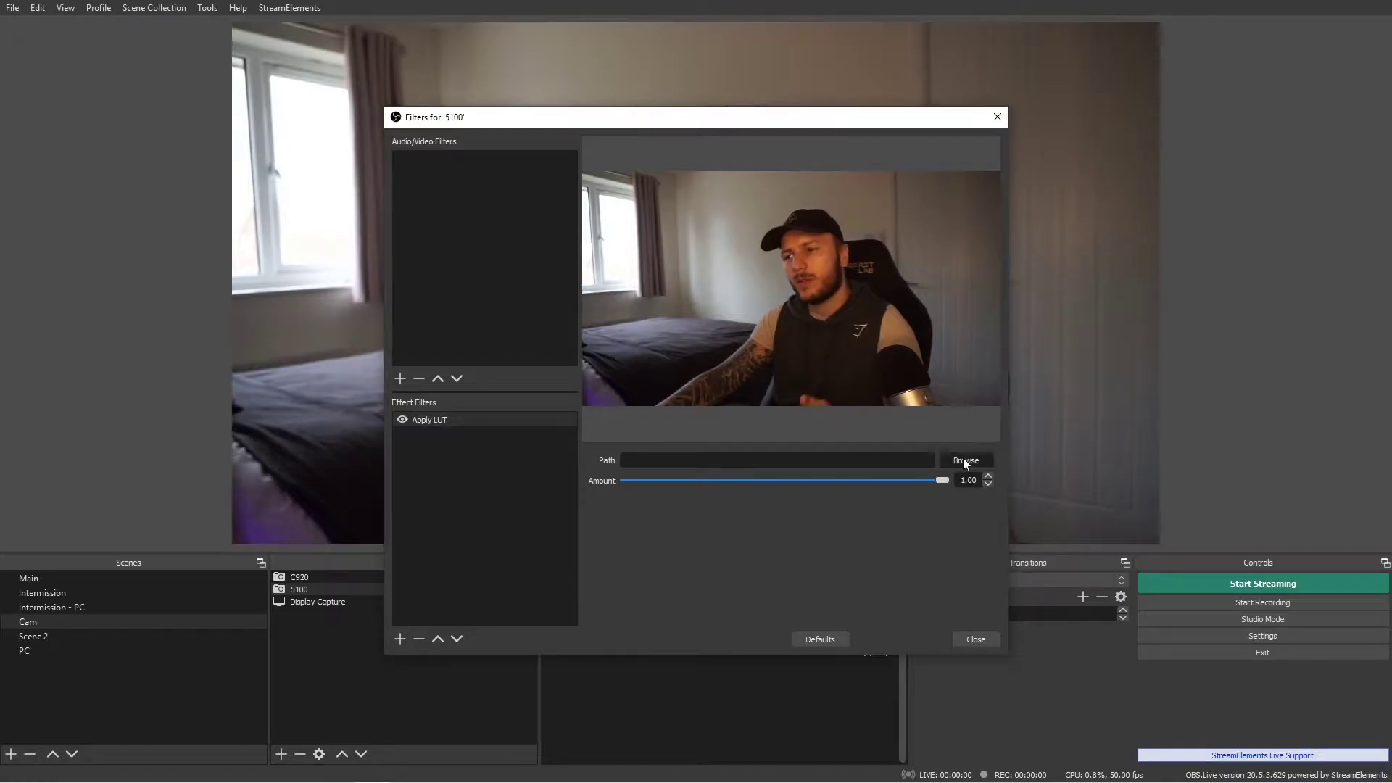
- Browse for the filter's LUT path and open the 04 - LUTs > LUTS folder
{"action": "left_click", "coordinate": [965, 461]}
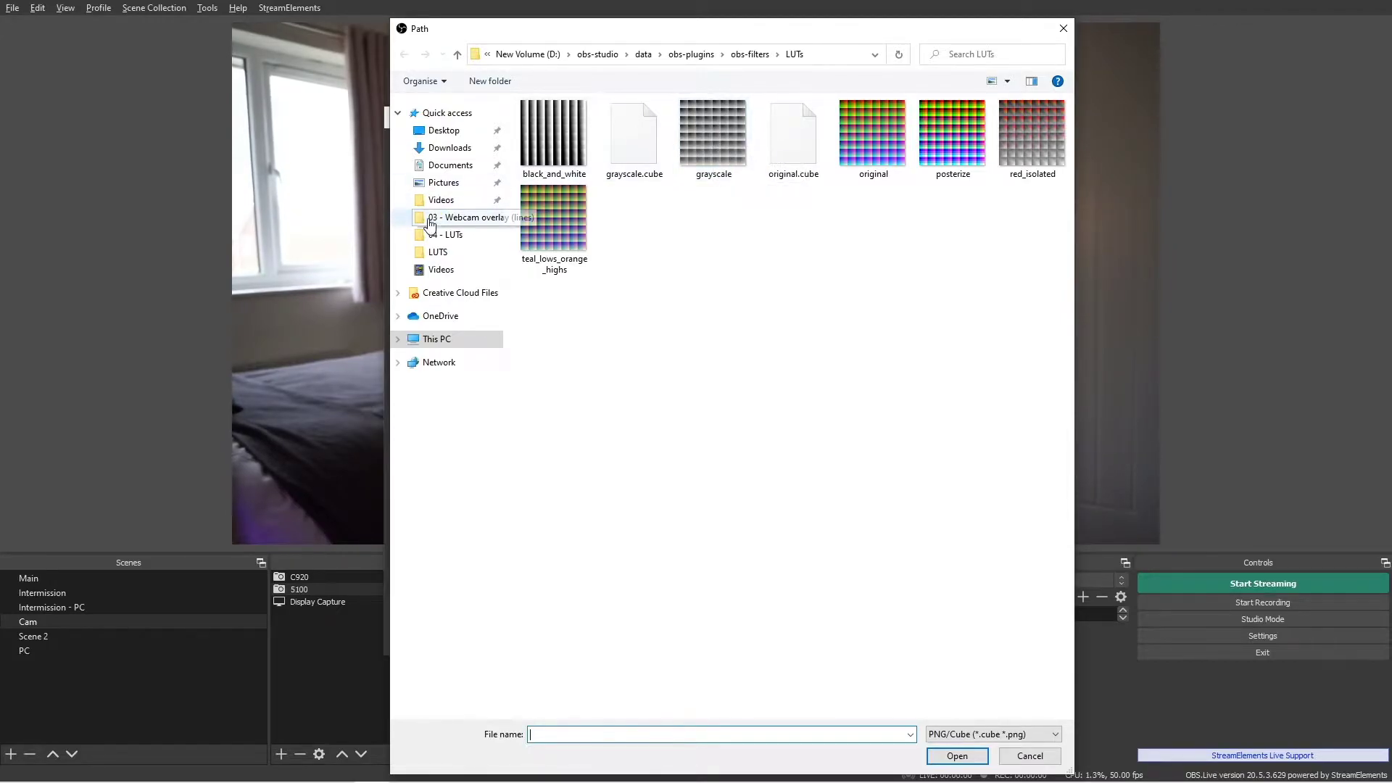
{"action": "left_click", "coordinate": [448, 236]}
{"action": "double_click", "coordinate": [565, 147]}
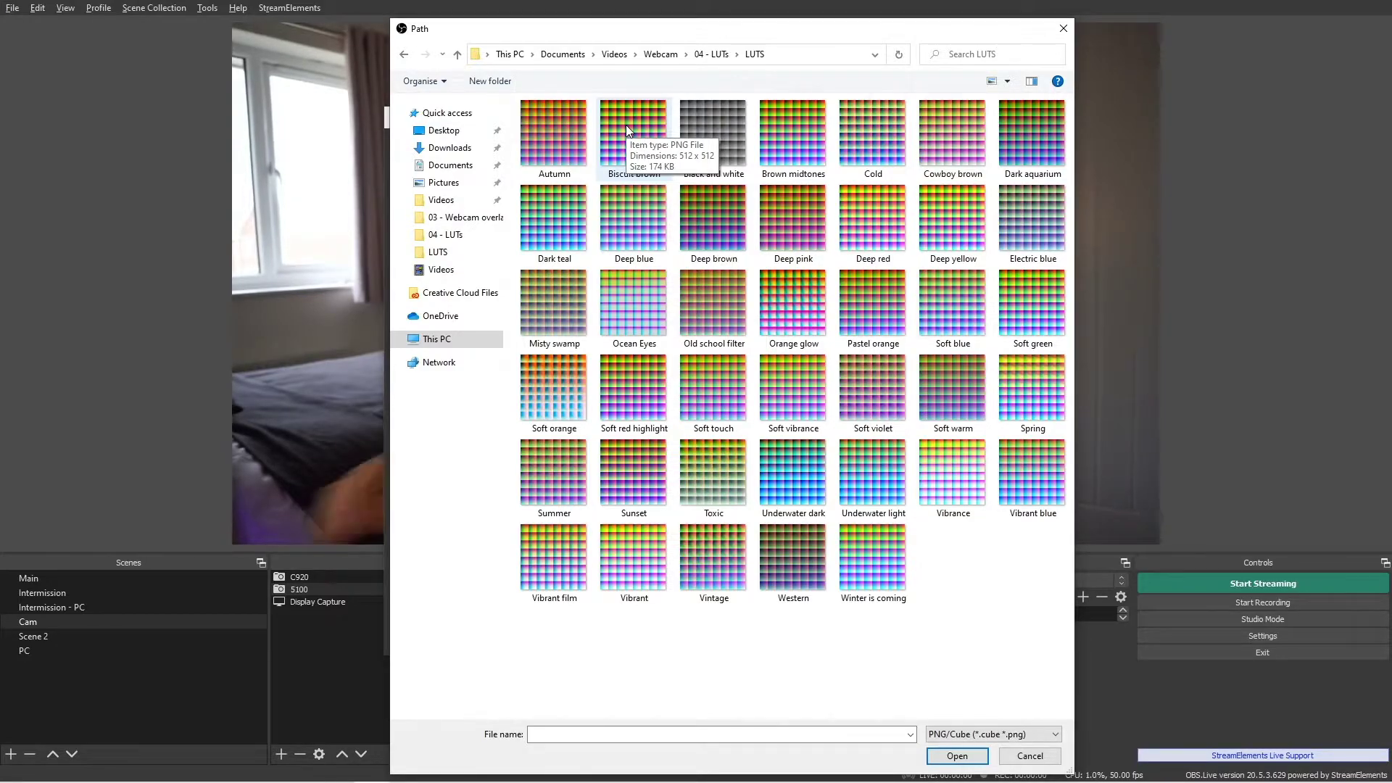
- Load the Misty swamp LUT into the 5100 filter and close the Filters window
{"action": "left_click", "coordinate": [546, 307]}
{"action": "double_click", "coordinate": [547, 307]}
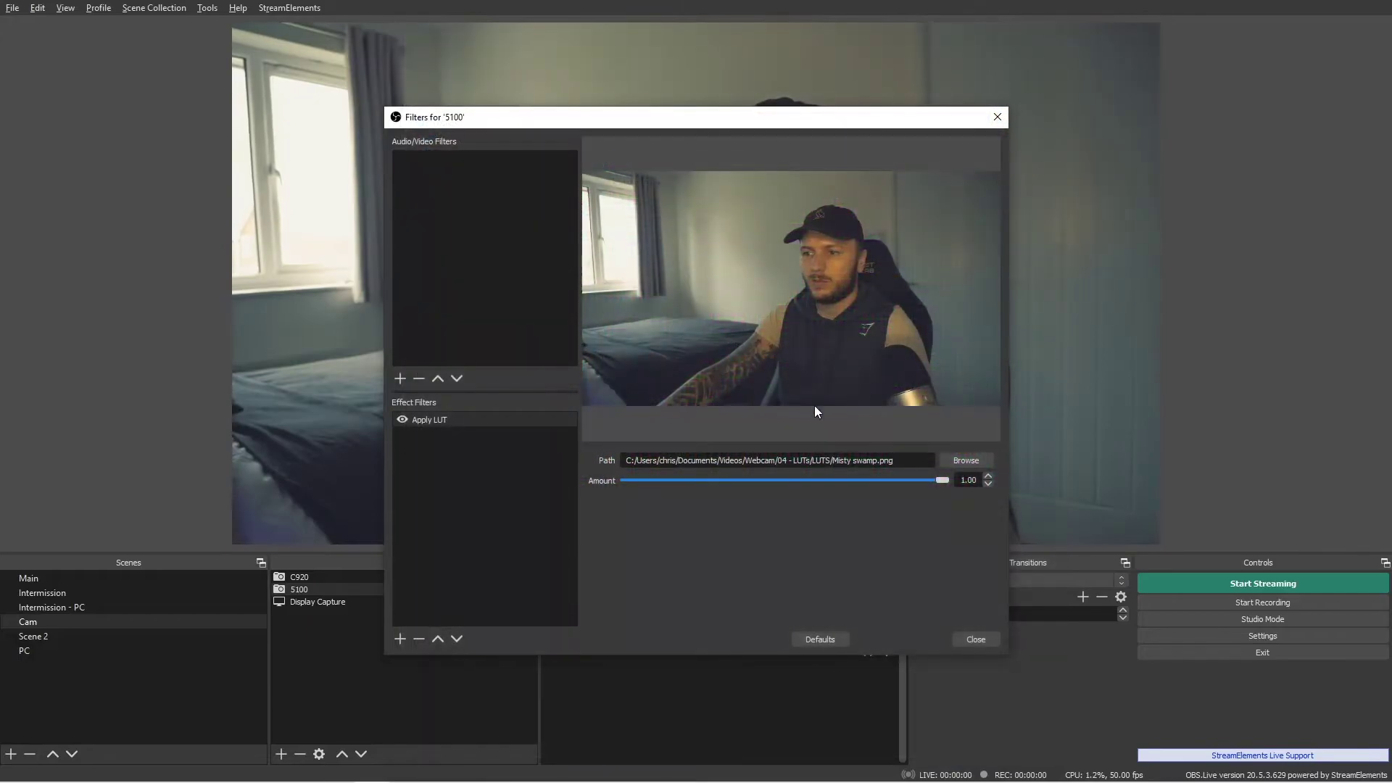
{"action": "left_click", "coordinate": [973, 644]}
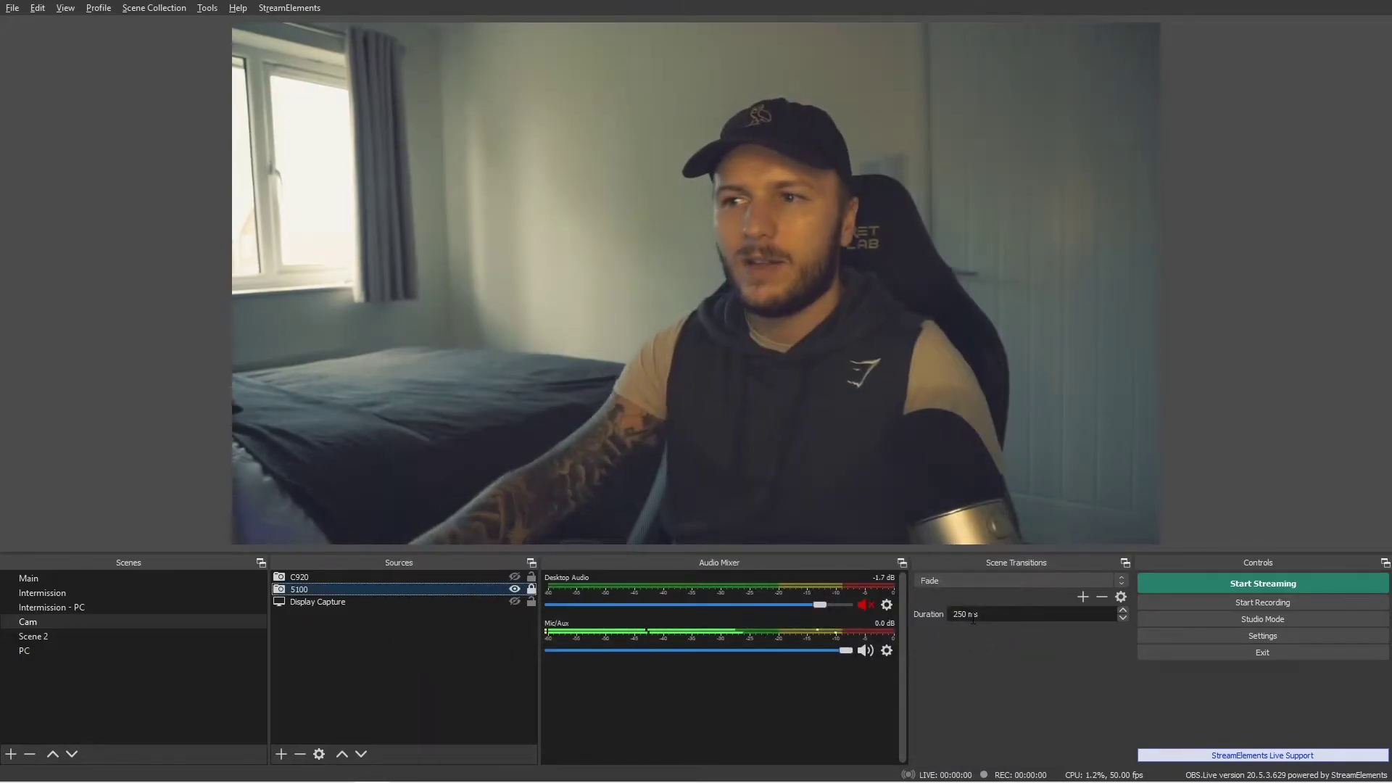
- Reopen the 5100 source's Apply LUT filter and load the Toxic LUT
{"action": "right_click", "coordinate": [393, 590]}
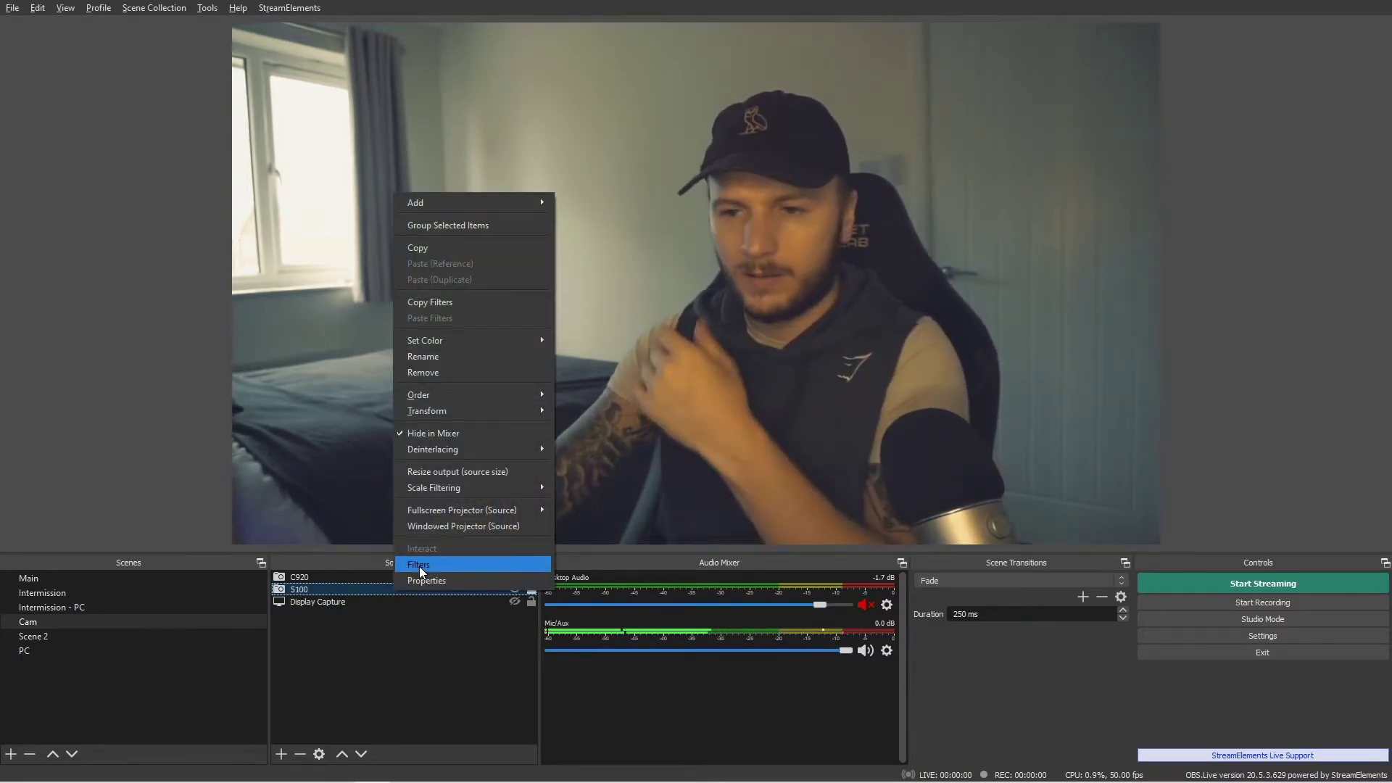
{"action": "left_click", "coordinate": [419, 567]}
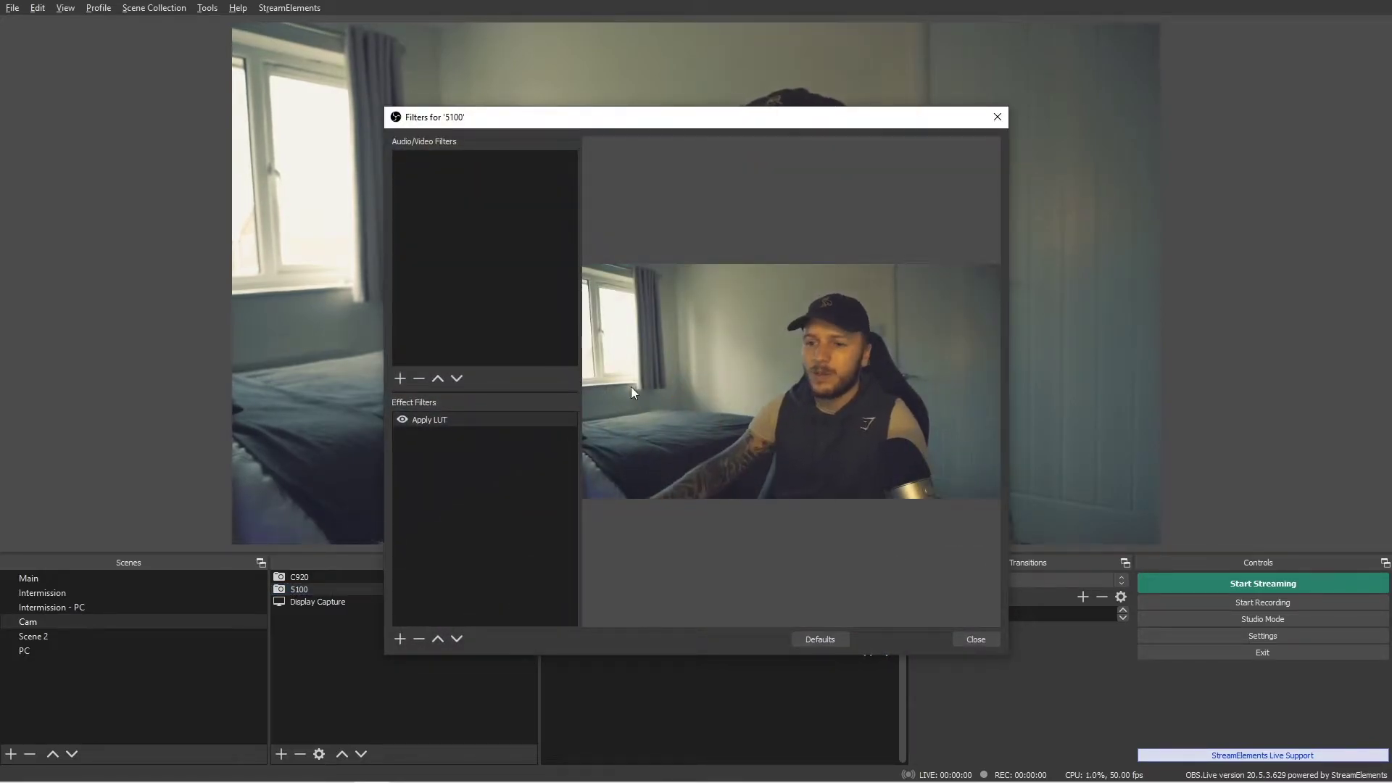
{"action": "left_click", "coordinate": [468, 419]}
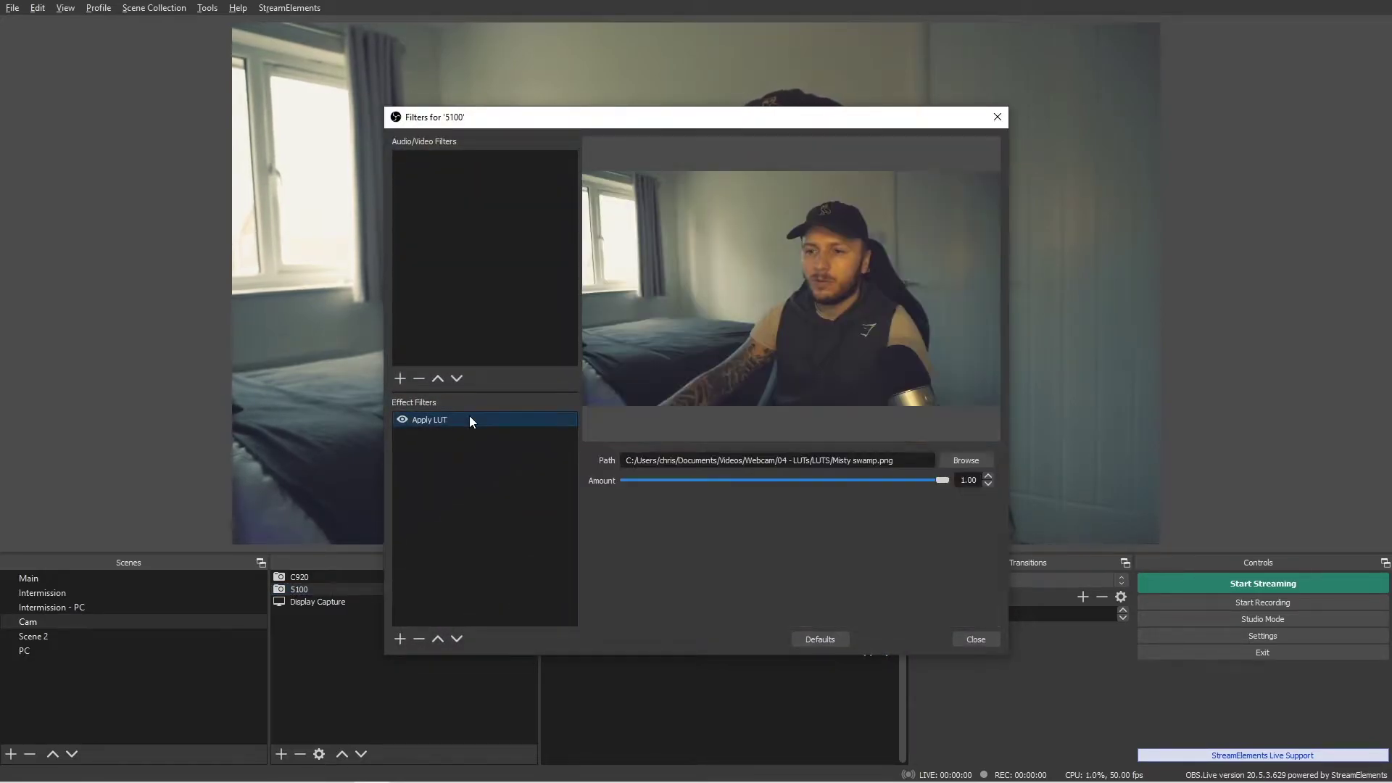
{"action": "left_click", "coordinate": [972, 460]}
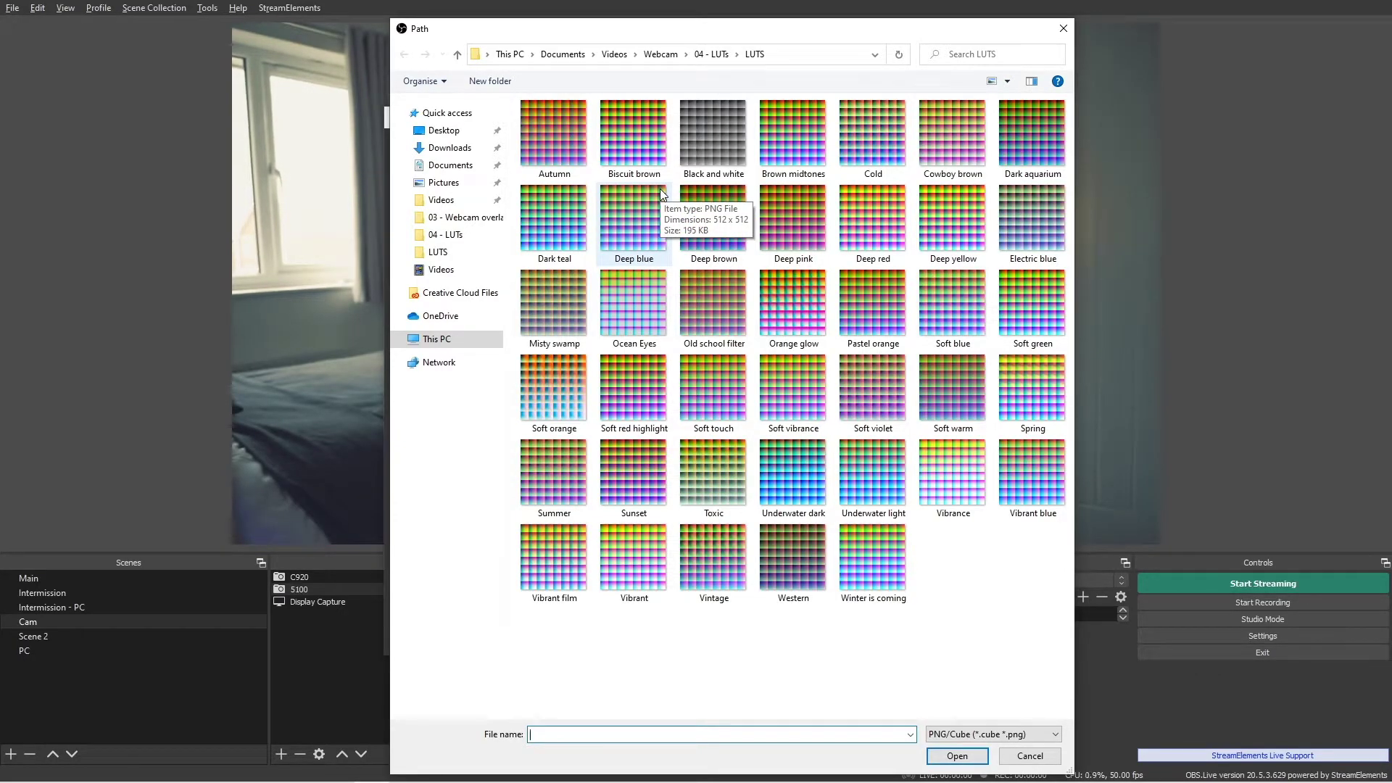
{"action": "double_click", "coordinate": [693, 452]}
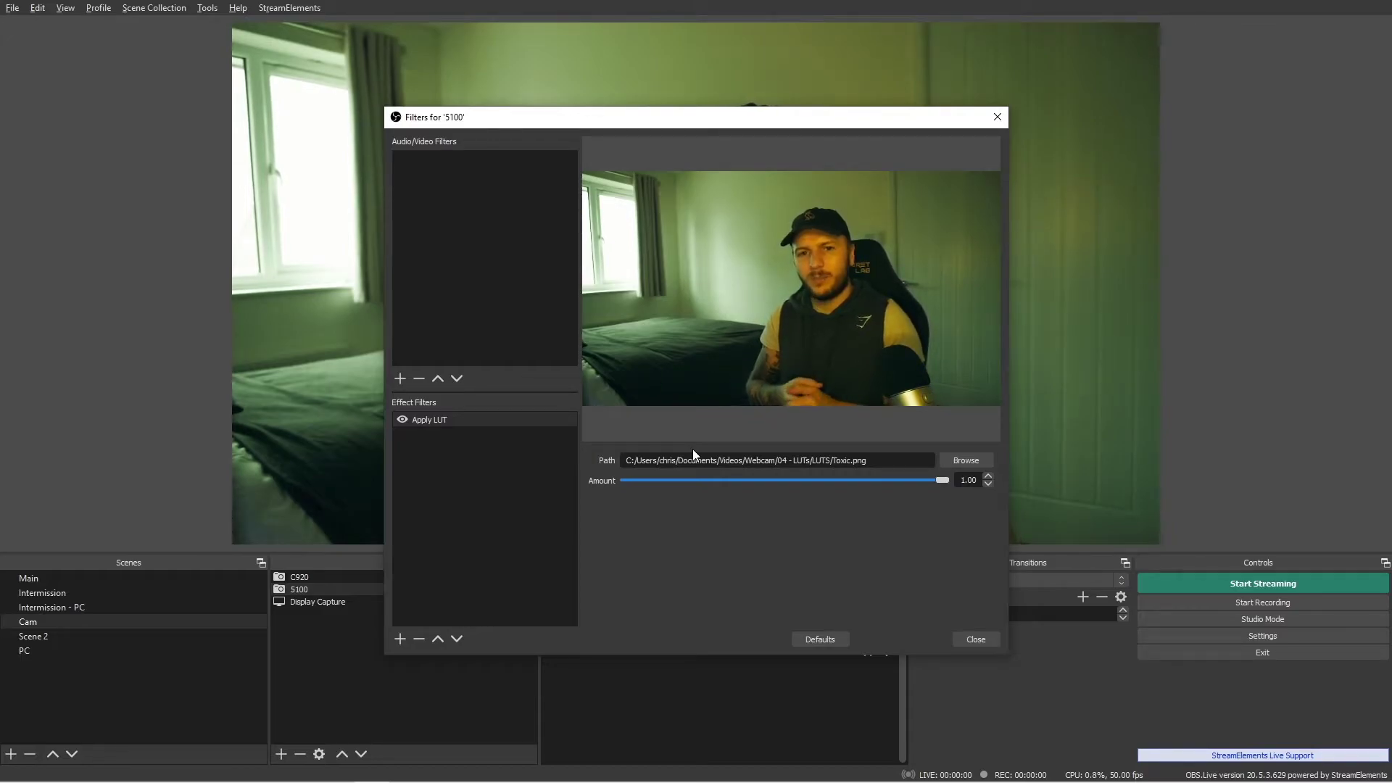
- Try the Winter is coming LUT, then settle on the Western LUT
{"action": "left_click", "coordinate": [964, 462]}
{"action": "double_click", "coordinate": [872, 564]}
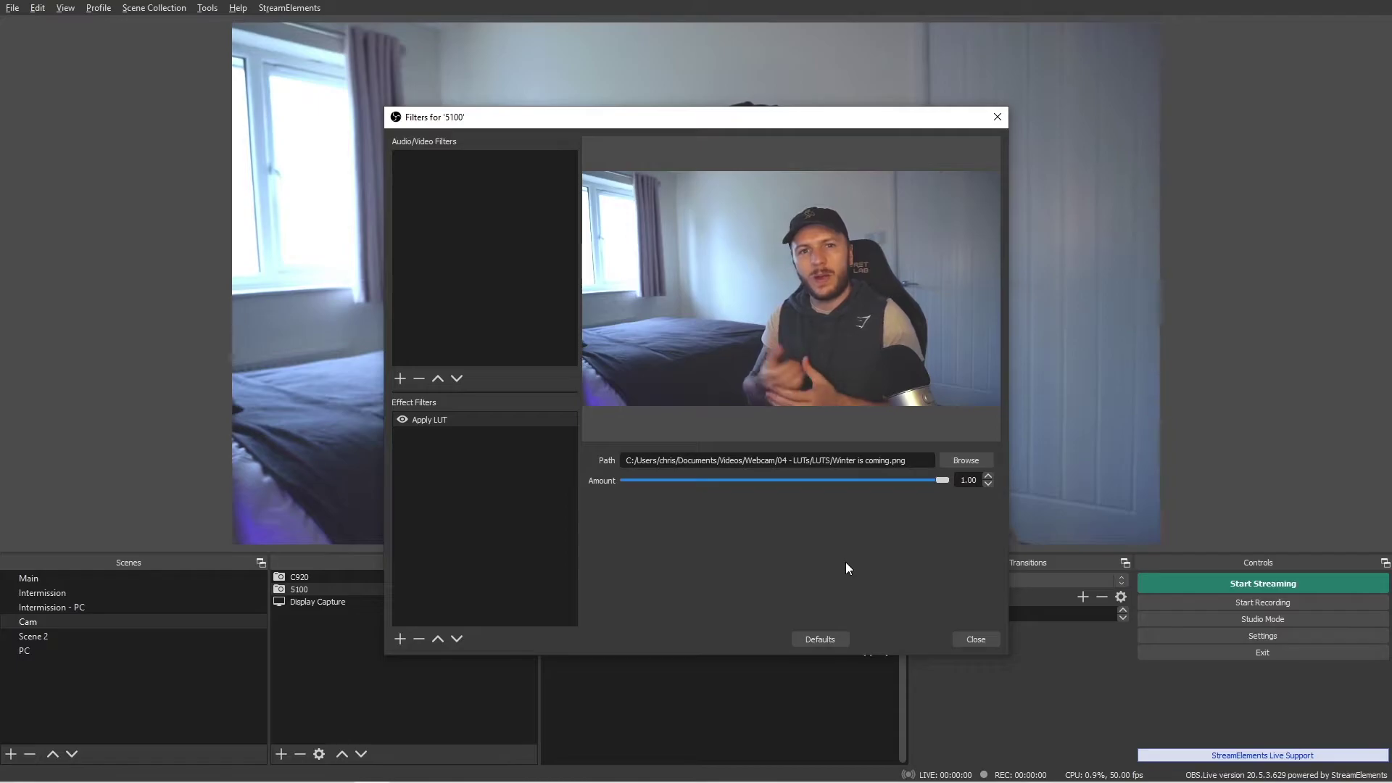
{"action": "left_click", "coordinate": [968, 461]}
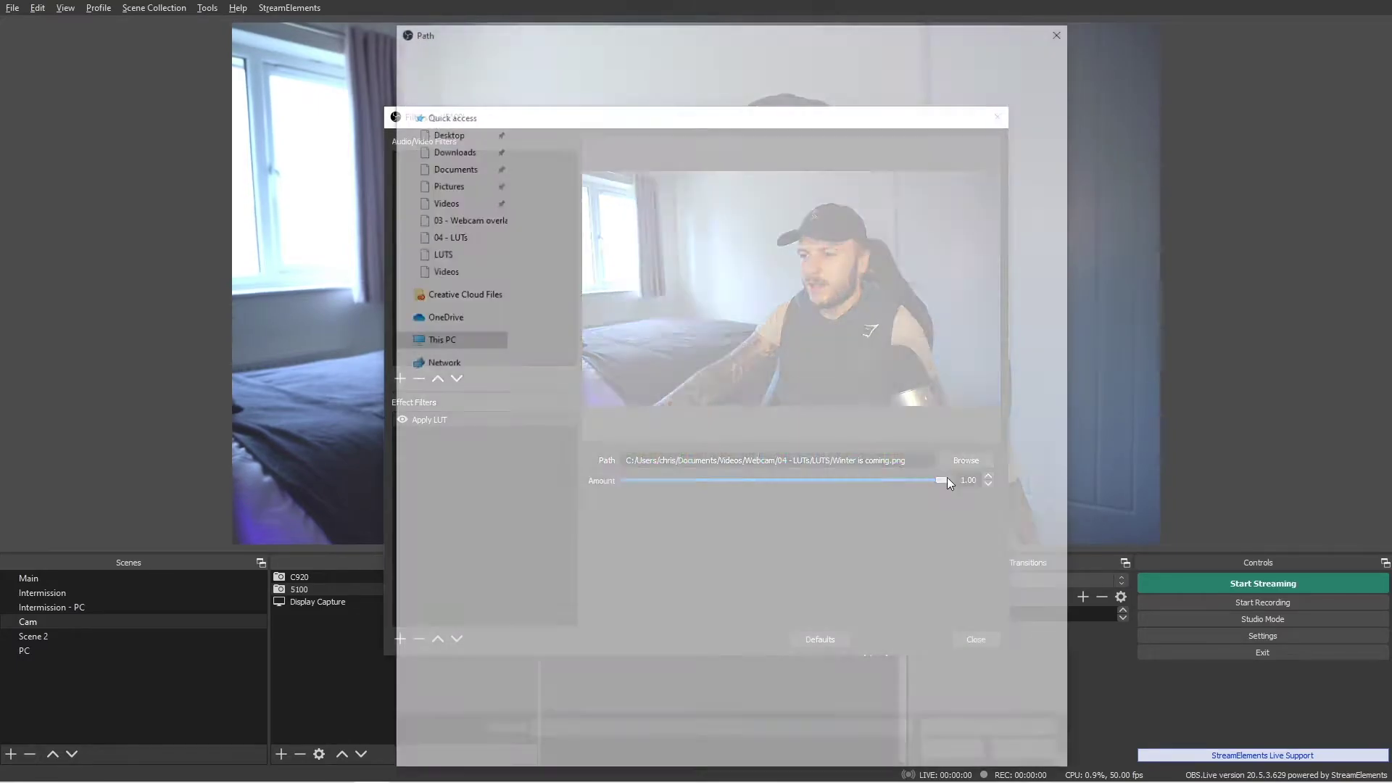
{"action": "double_click", "coordinate": [805, 561]}
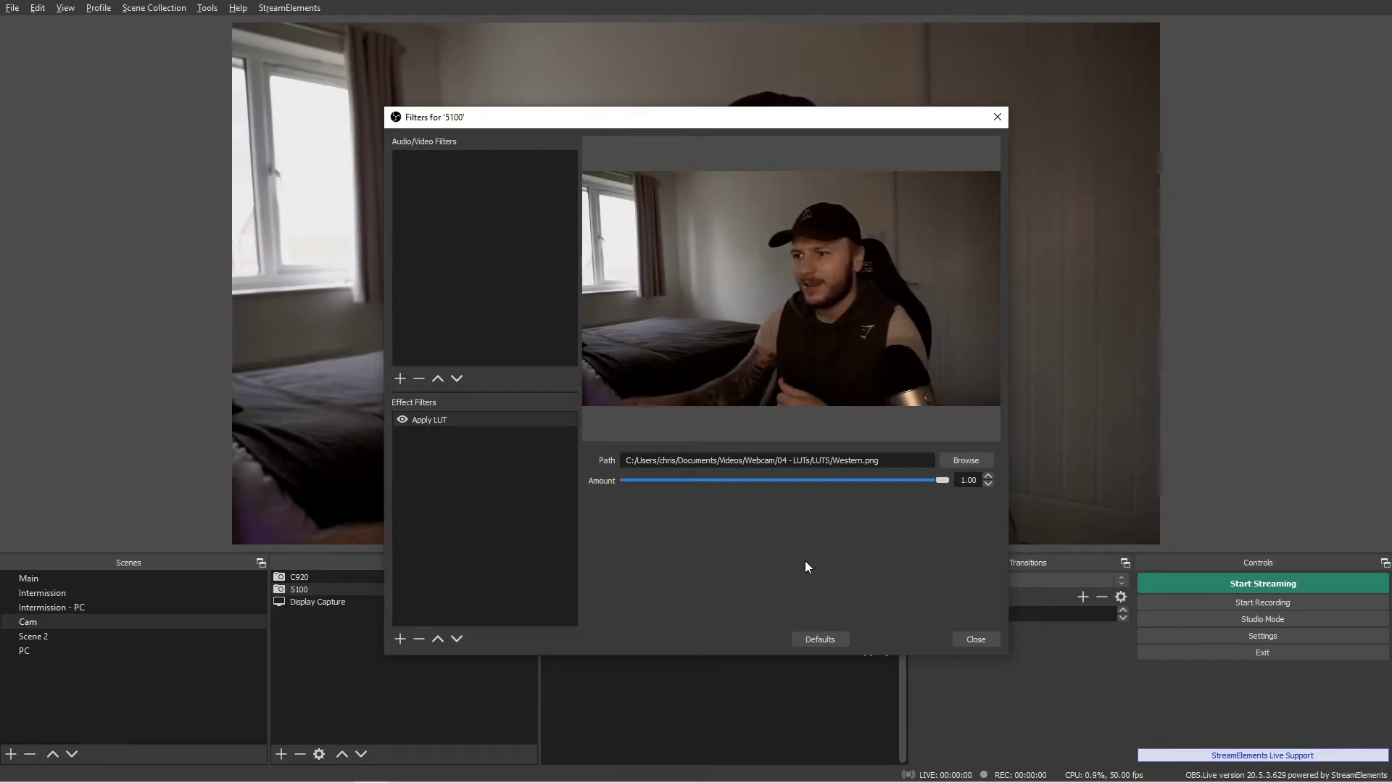
- Load the Cowboy brown LUT, then switch to the Old school filter LUT
{"action": "left_click", "coordinate": [966, 460]}
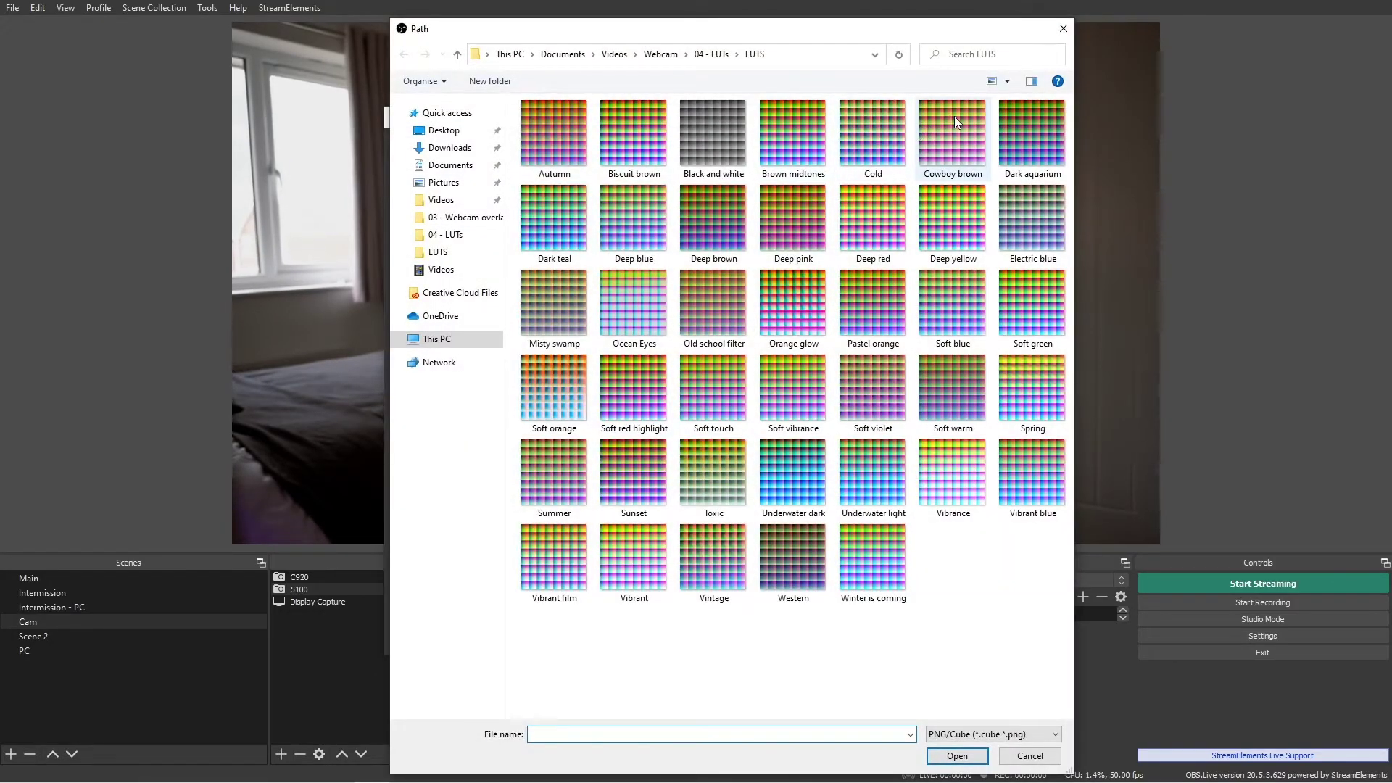
{"action": "double_click", "coordinate": [955, 118]}
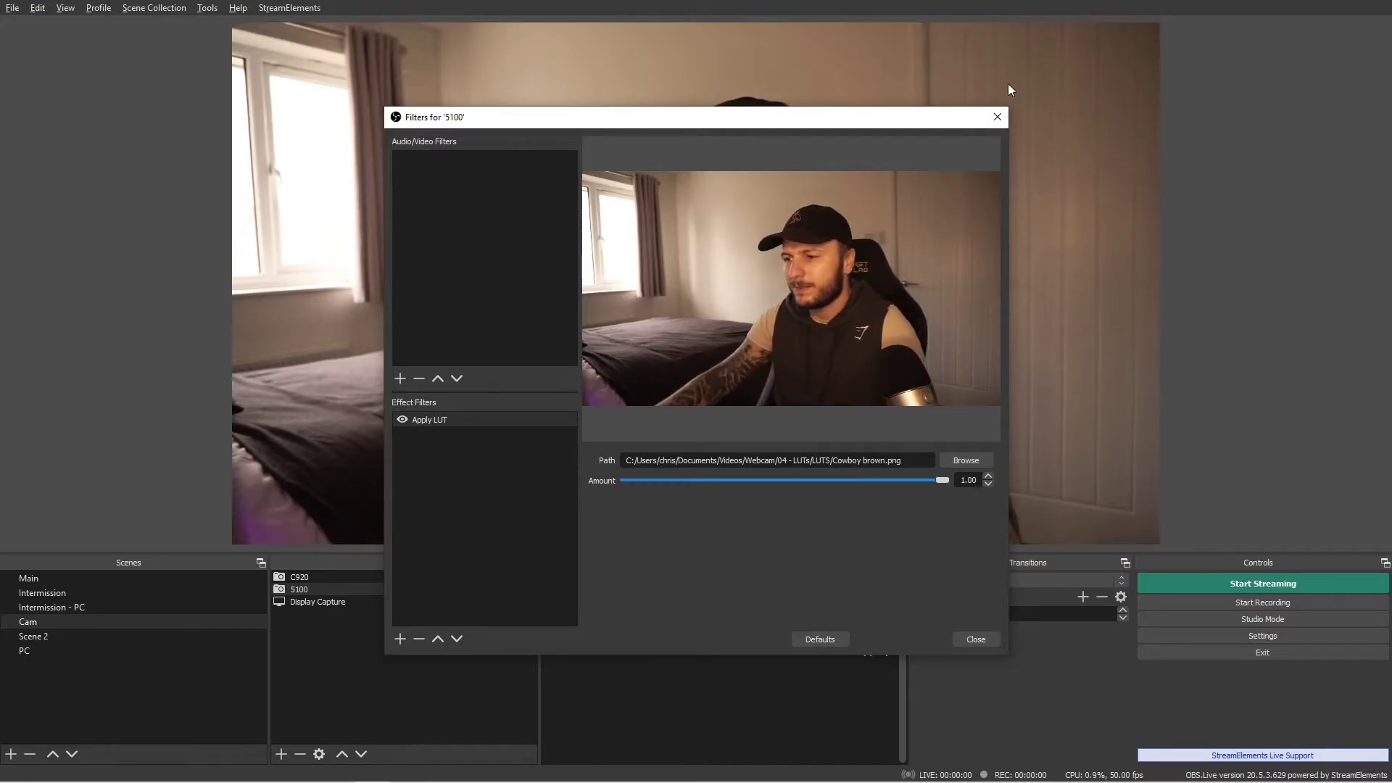
{"action": "left_click", "coordinate": [964, 460]}
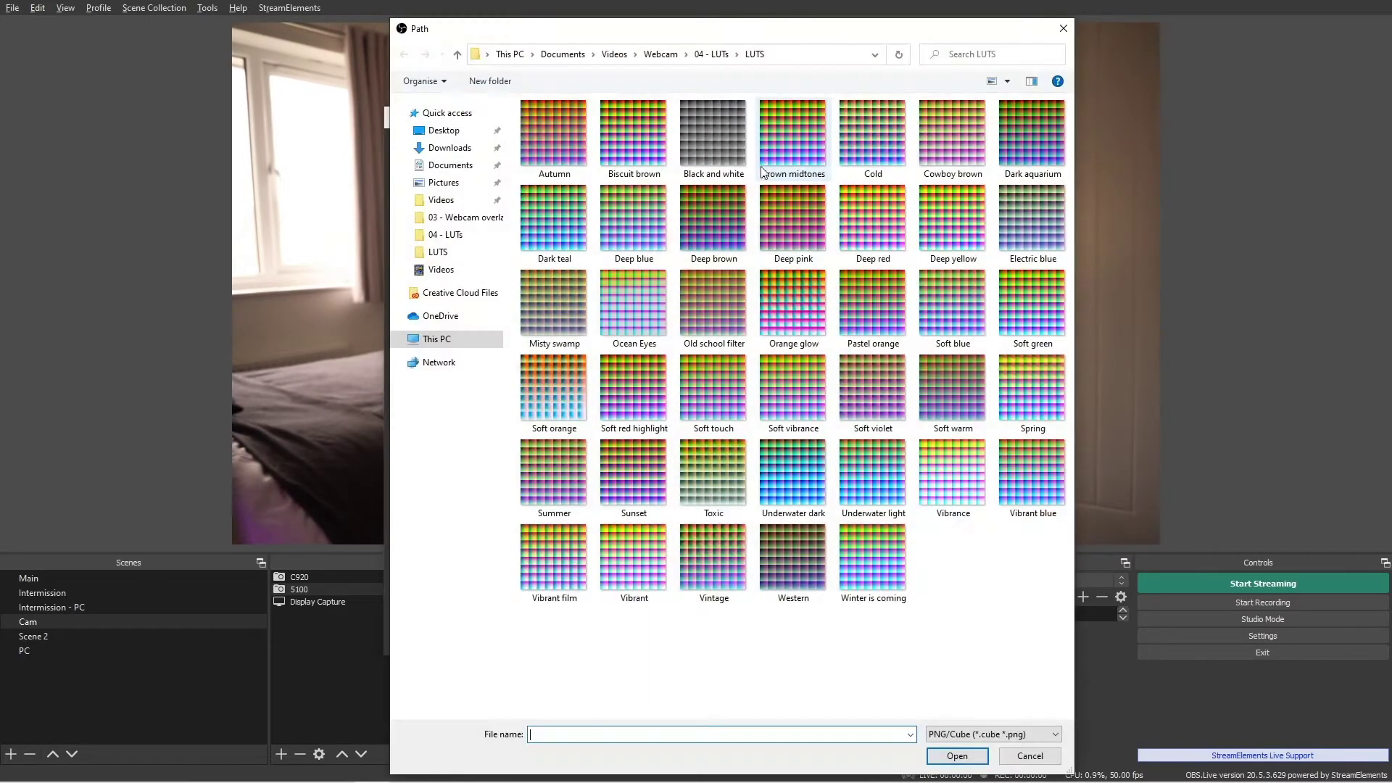
{"action": "double_click", "coordinate": [714, 306]}
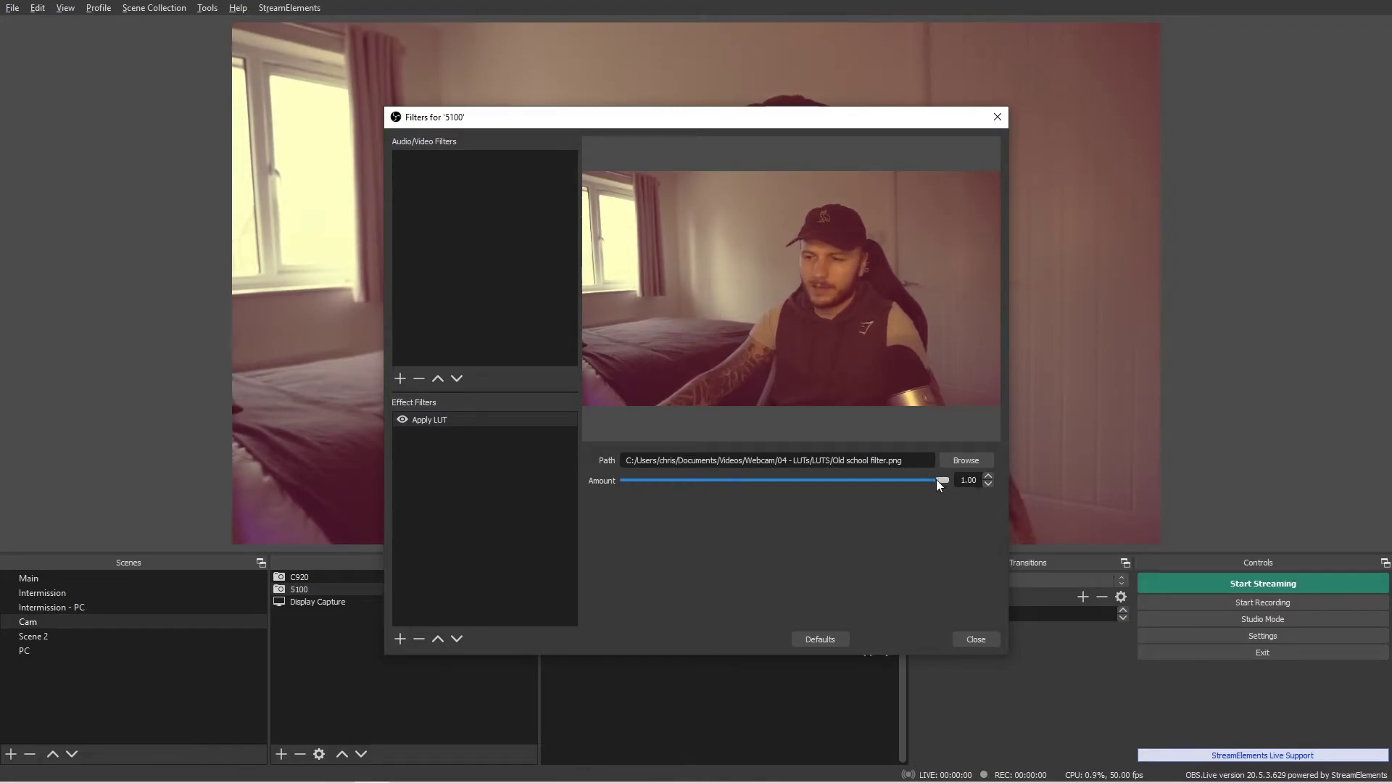
- Compare Old school filter at half strength and disabled, then restore Amount to 1.00
{"action": "left_click_drag", "start_coordinate": [937, 480], "coordinate": [773, 478]}
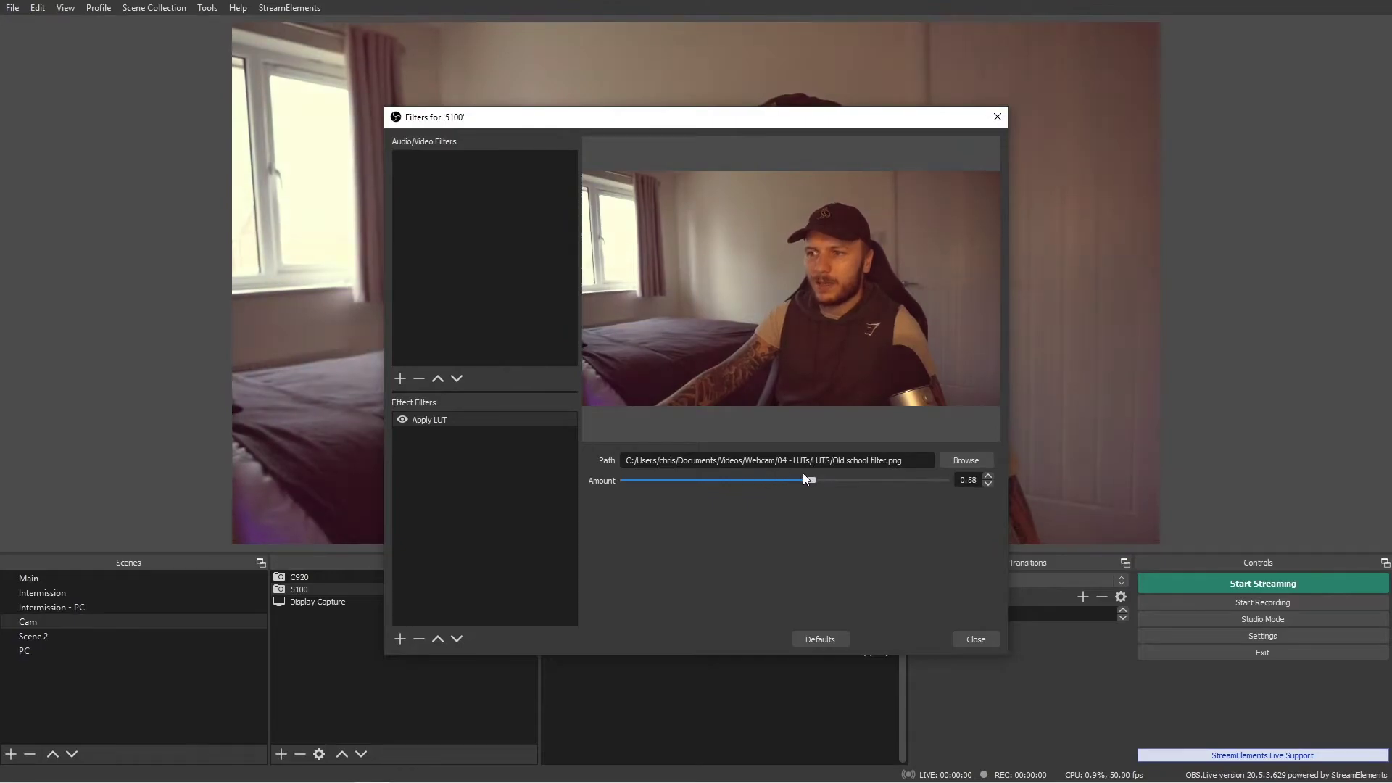
{"action": "left_click", "coordinate": [402, 422]}
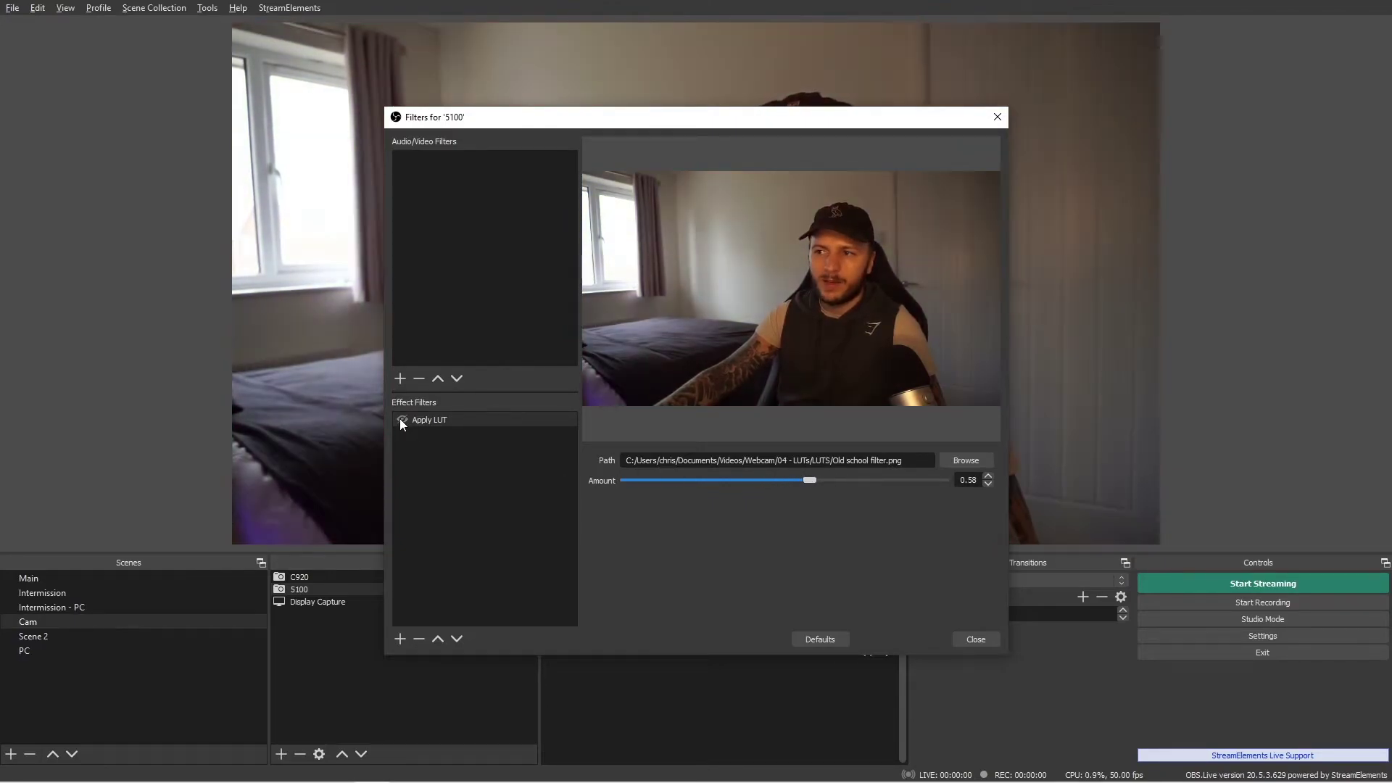
{"action": "left_click", "coordinate": [402, 421]}
{"action": "left_click_drag", "start_coordinate": [813, 480], "coordinate": [943, 481]}
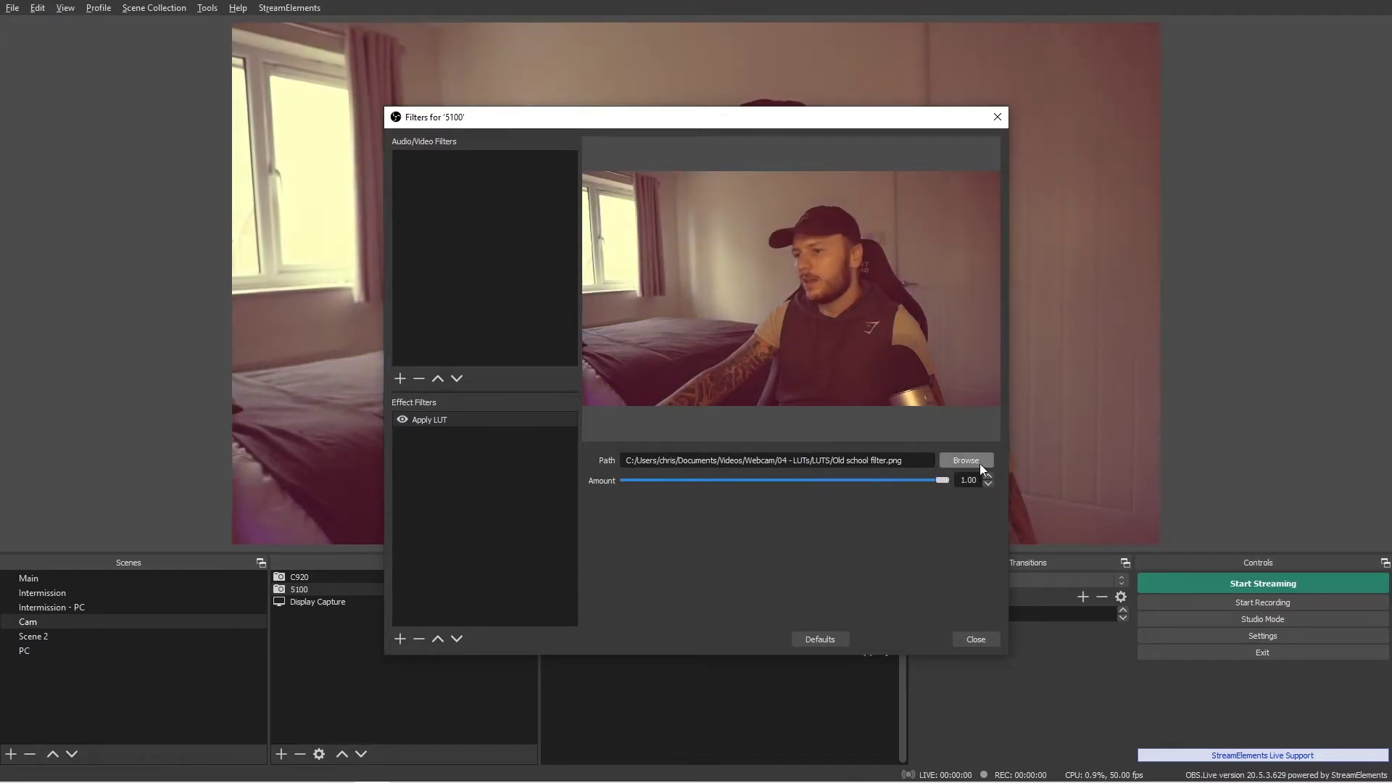
{"action": "left_click", "coordinate": [978, 463]}
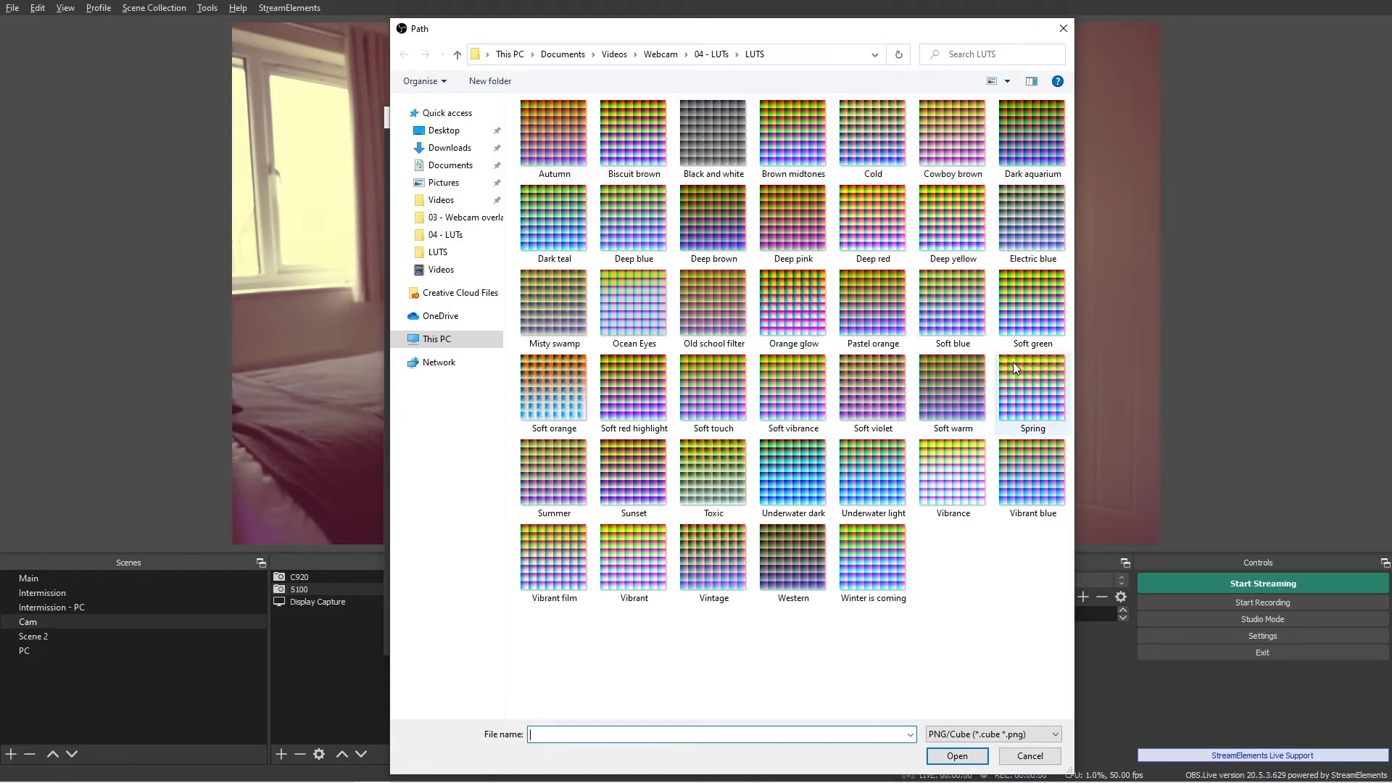
- Try the Dark aquarium, Electric blue and Deep blue LUTs on the 5100 camera
{"action": "double_click", "coordinate": [1034, 132]}
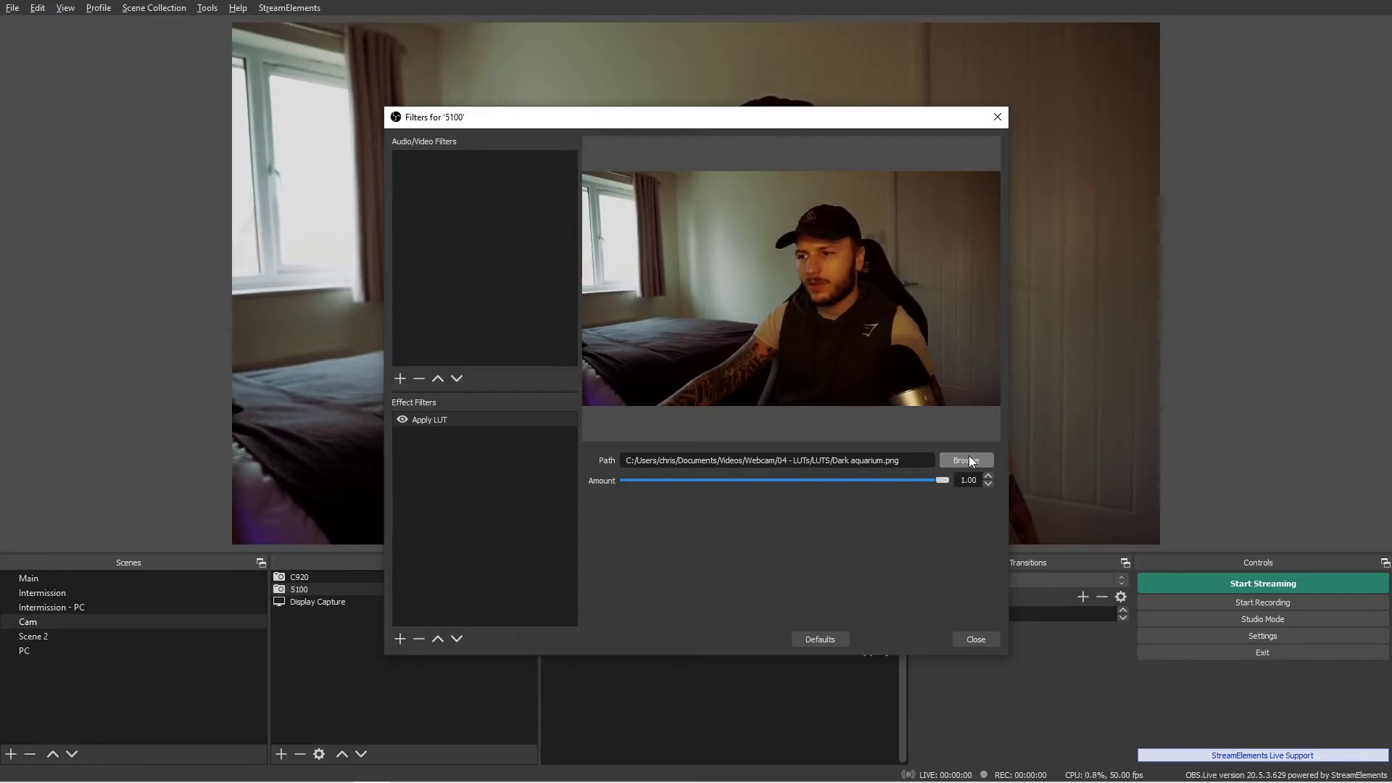
{"action": "left_click", "coordinate": [969, 461]}
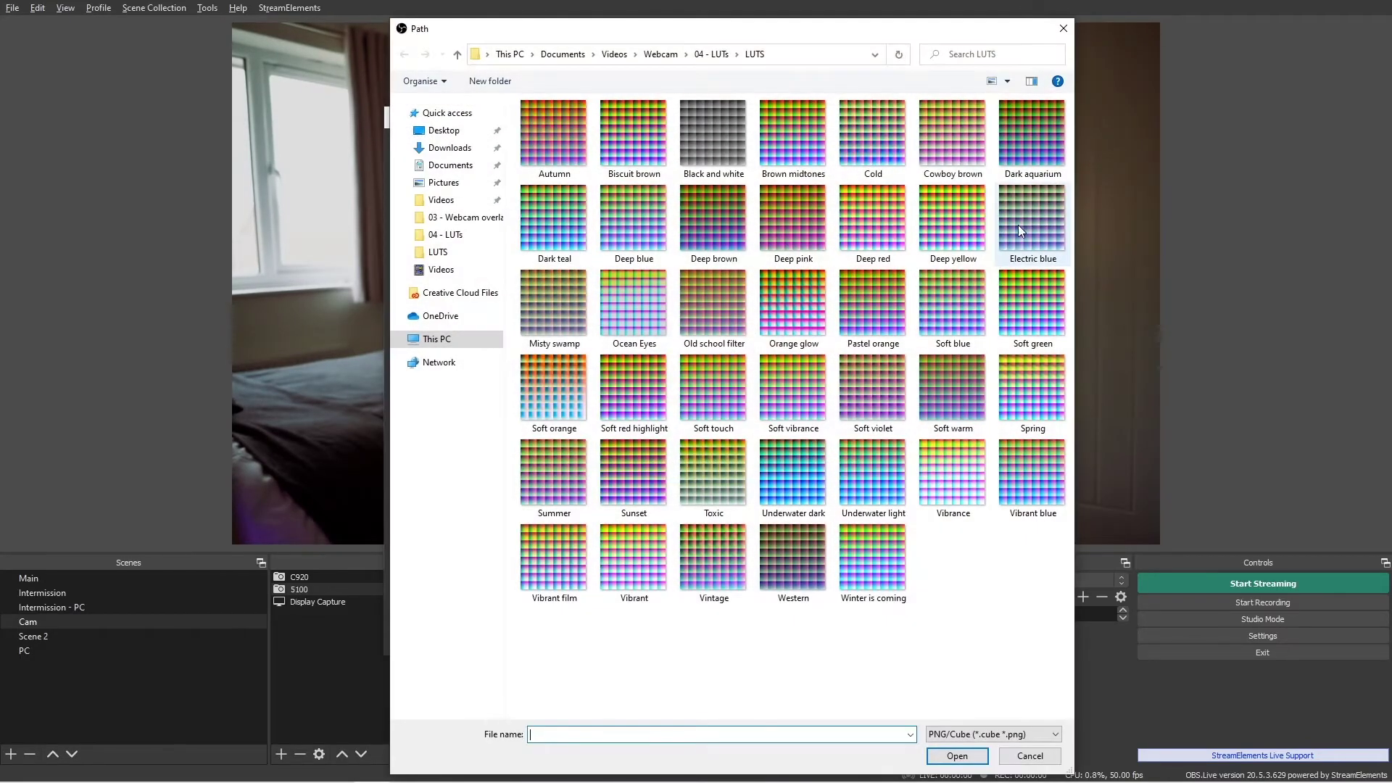
{"action": "double_click", "coordinate": [1008, 247]}
{"action": "left_click", "coordinate": [966, 462]}
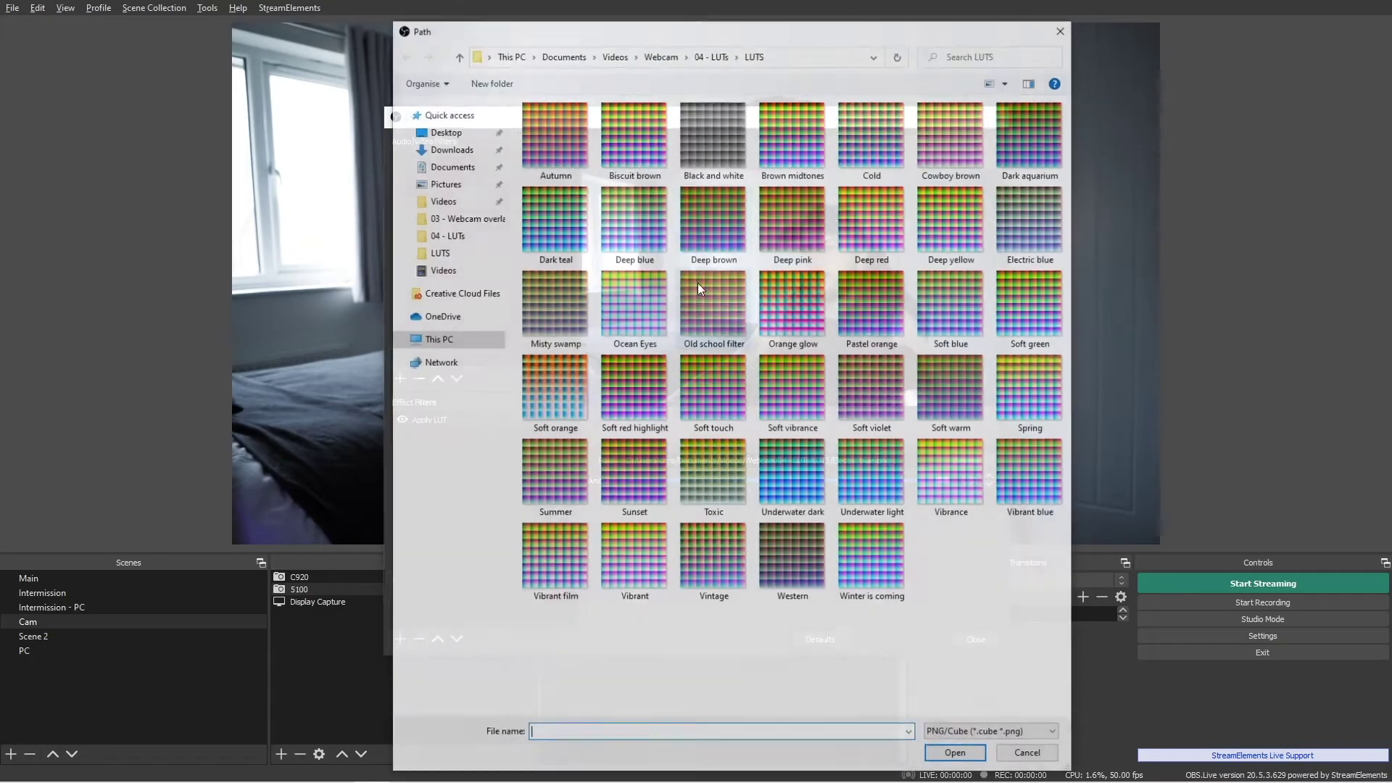
{"action": "double_click", "coordinate": [612, 219]}
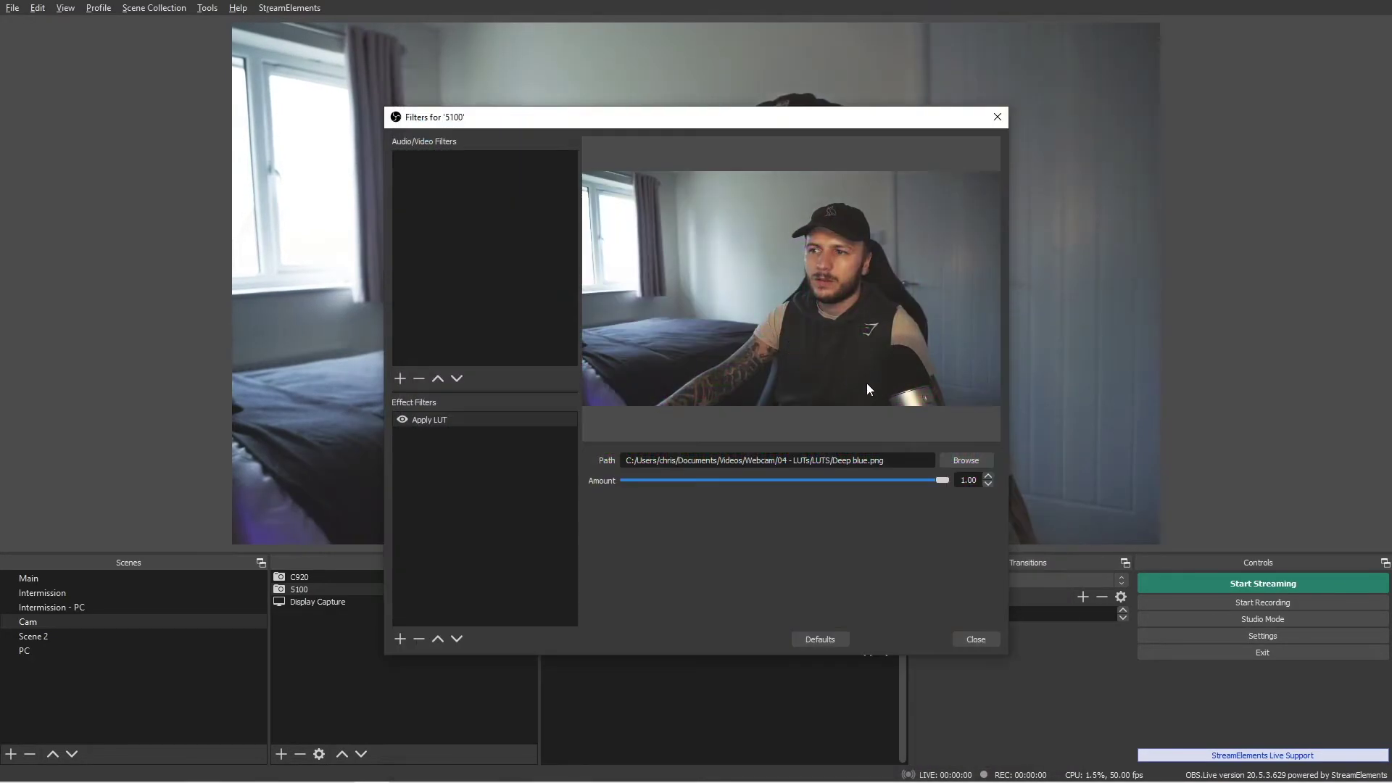
- Try Soft red highlight, then settle on the Winter is coming LUT
{"action": "left_click", "coordinate": [969, 458]}
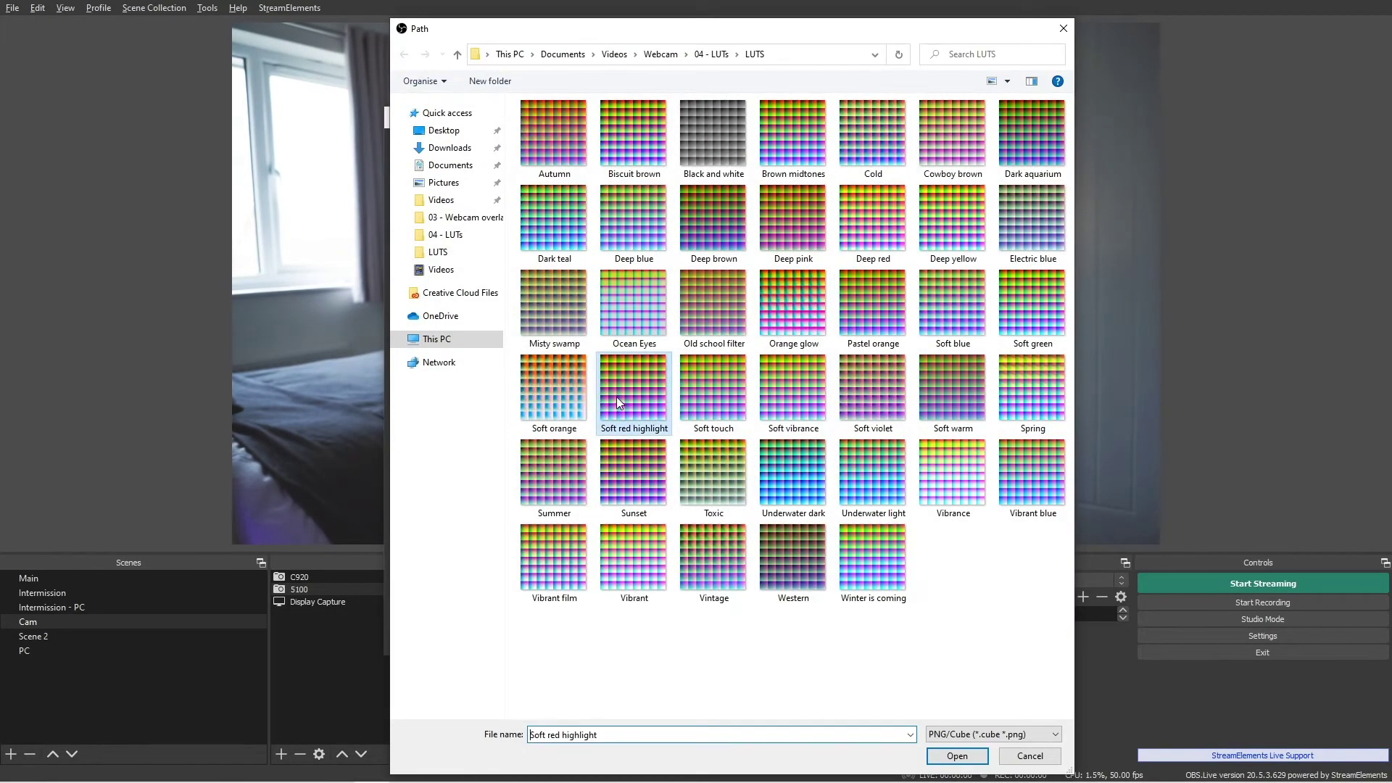
{"action": "double_click", "coordinate": [618, 399]}
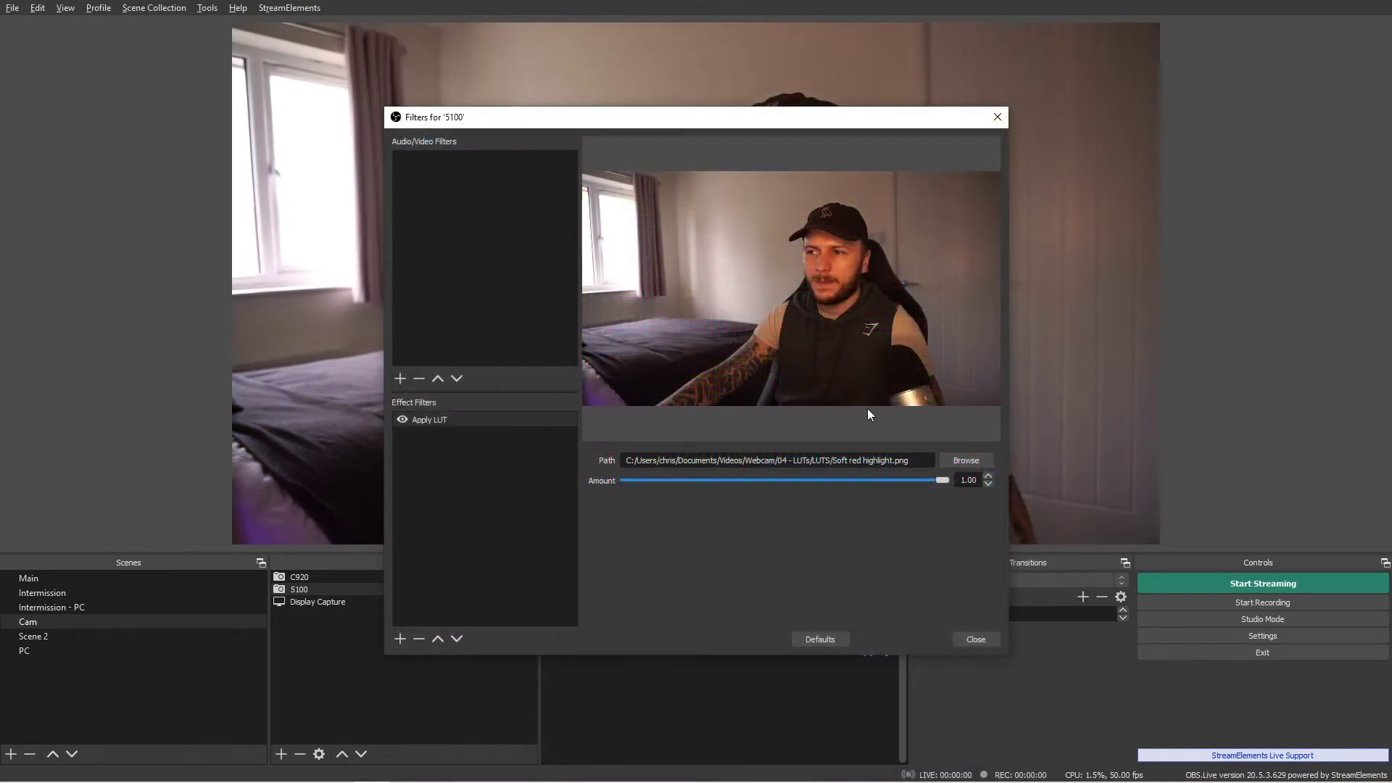
{"action": "left_click", "coordinate": [966, 460]}
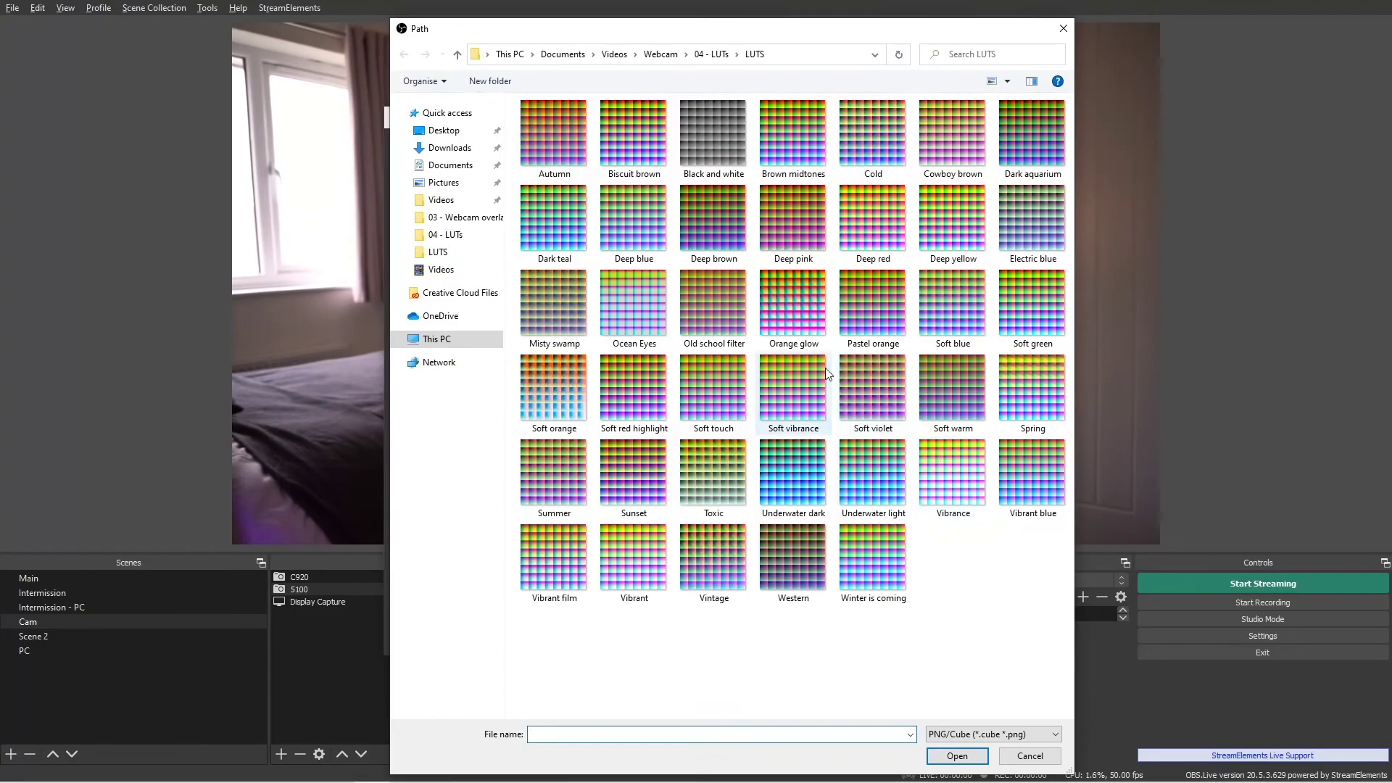
{"action": "double_click", "coordinate": [867, 562]}
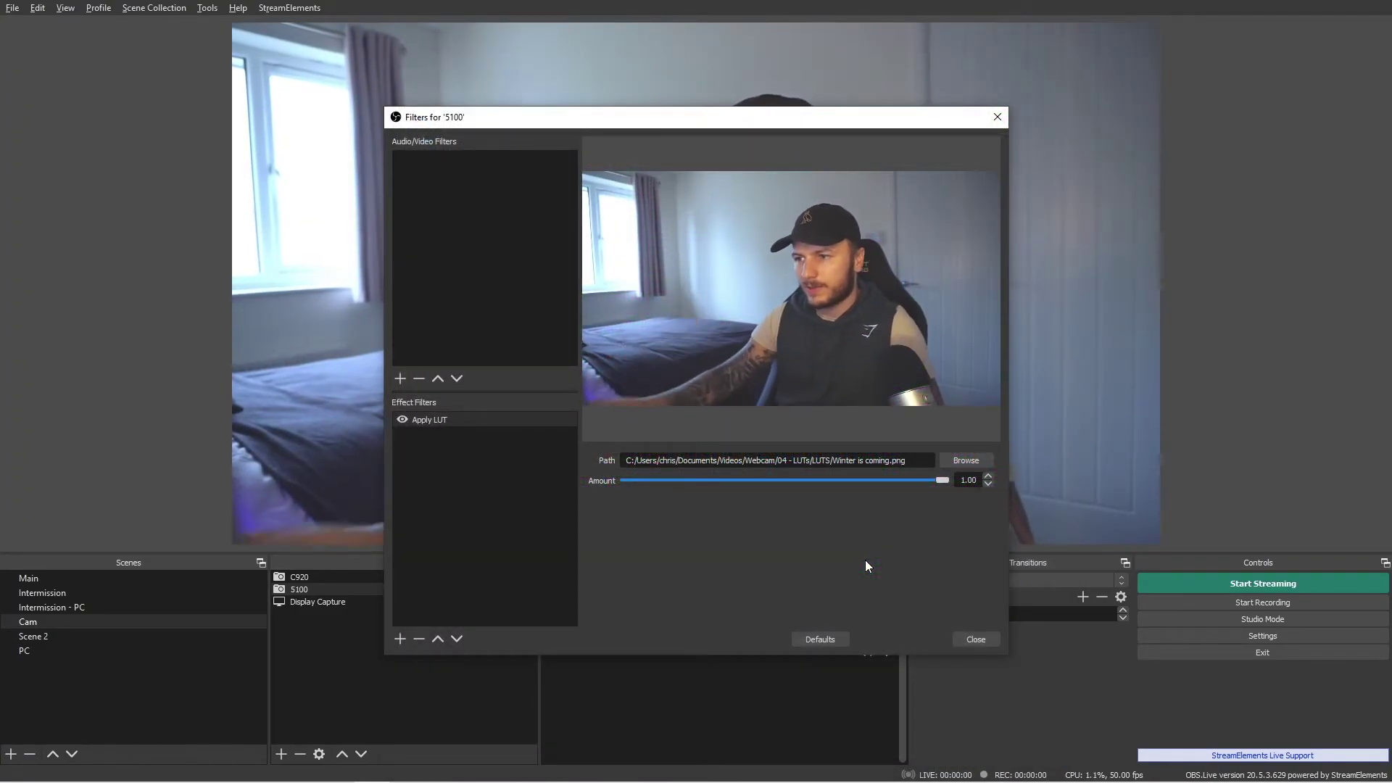
- Close the 5100 filters and make the C920 camera visible in the Cam scene
{"action": "left_click", "coordinate": [977, 638]}
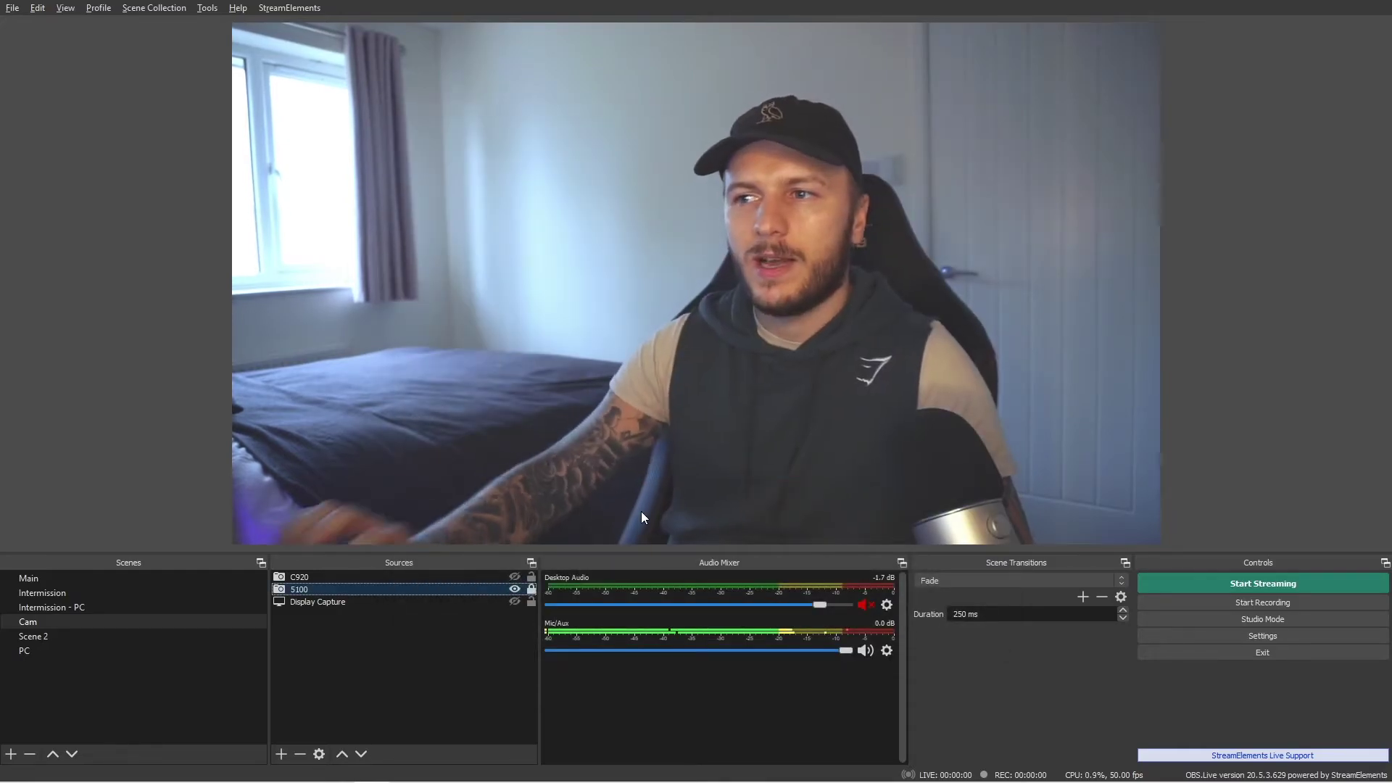
{"action": "left_click", "coordinate": [516, 577]}
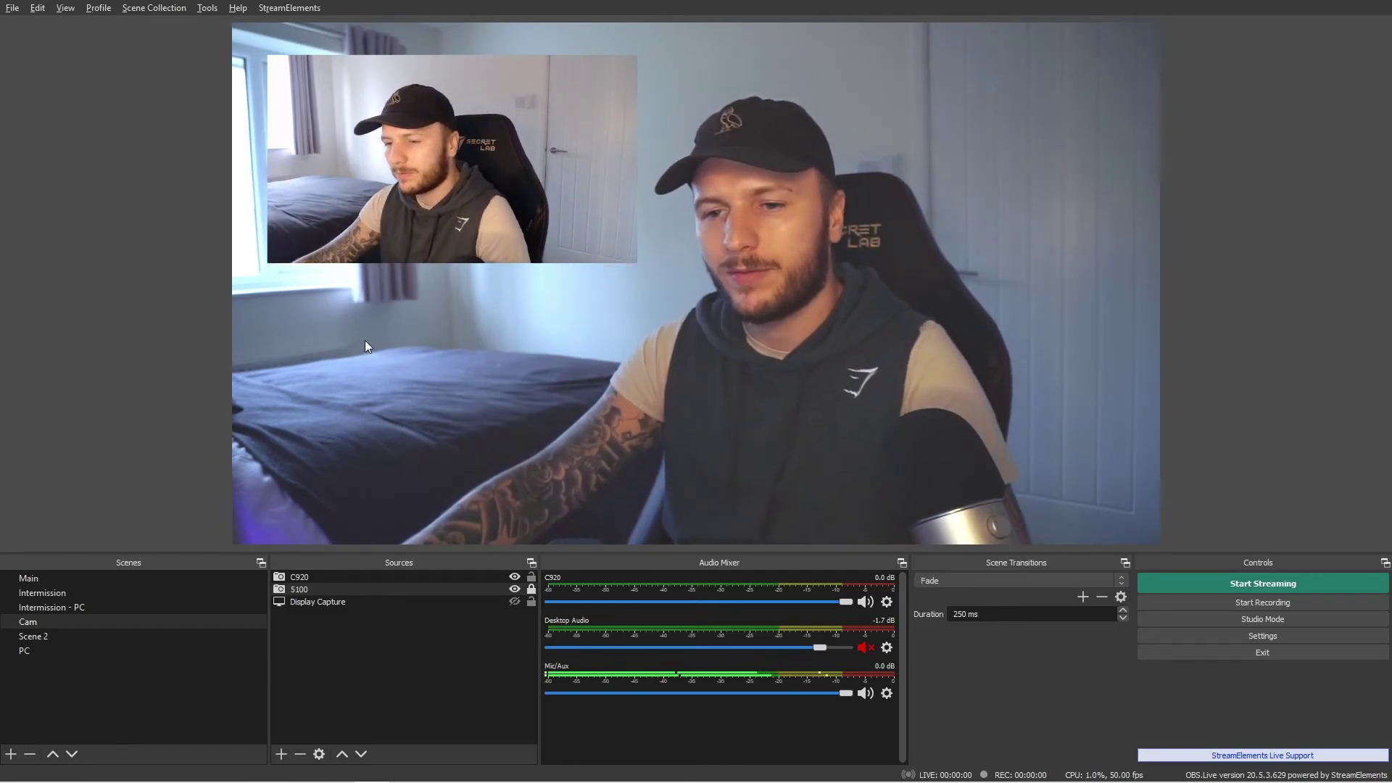
- Add an Apply LUT effect filter with the default name to the C920 source
{"action": "left_click", "coordinate": [410, 576]}
{"action": "right_click", "coordinate": [411, 576]}
{"action": "left_click", "coordinate": [451, 548]}
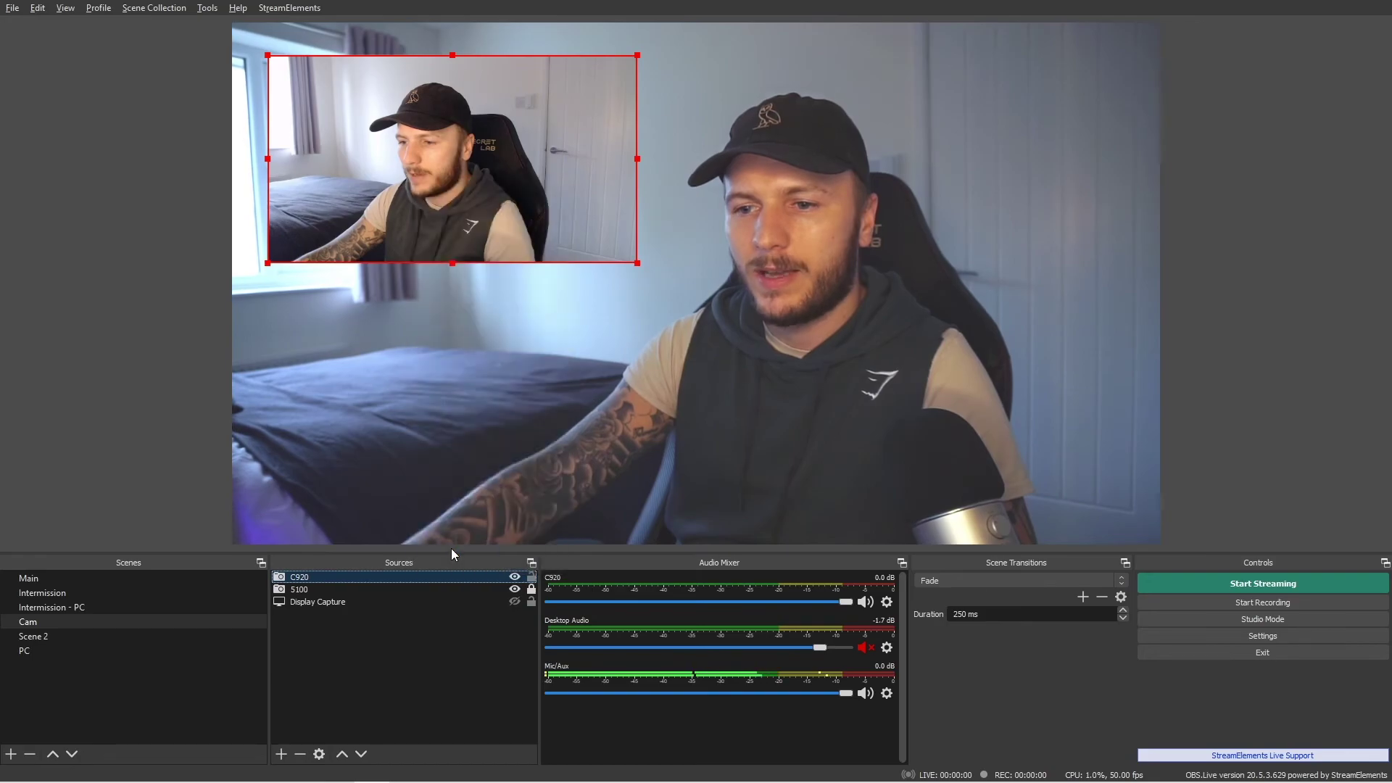
{"action": "left_click", "coordinate": [398, 640]}
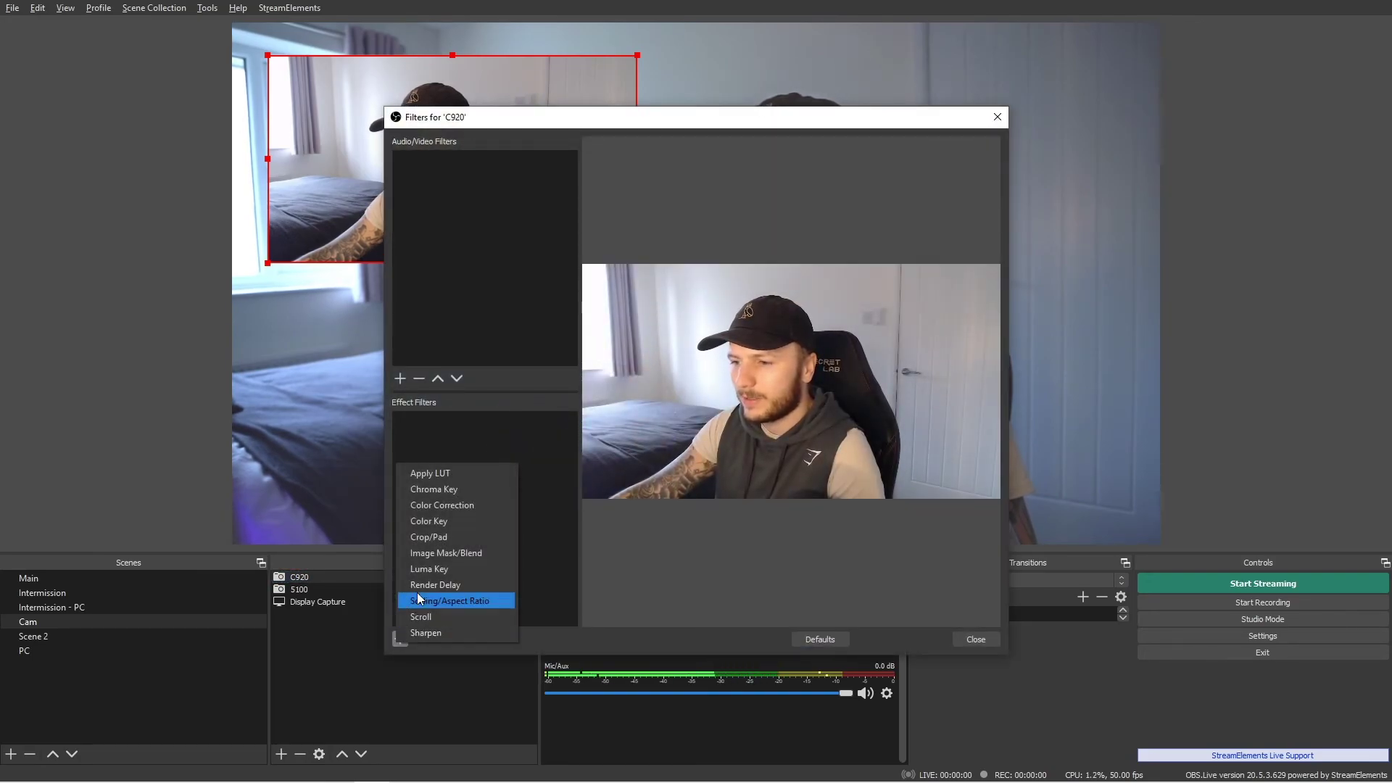
{"action": "left_click", "coordinate": [456, 473]}
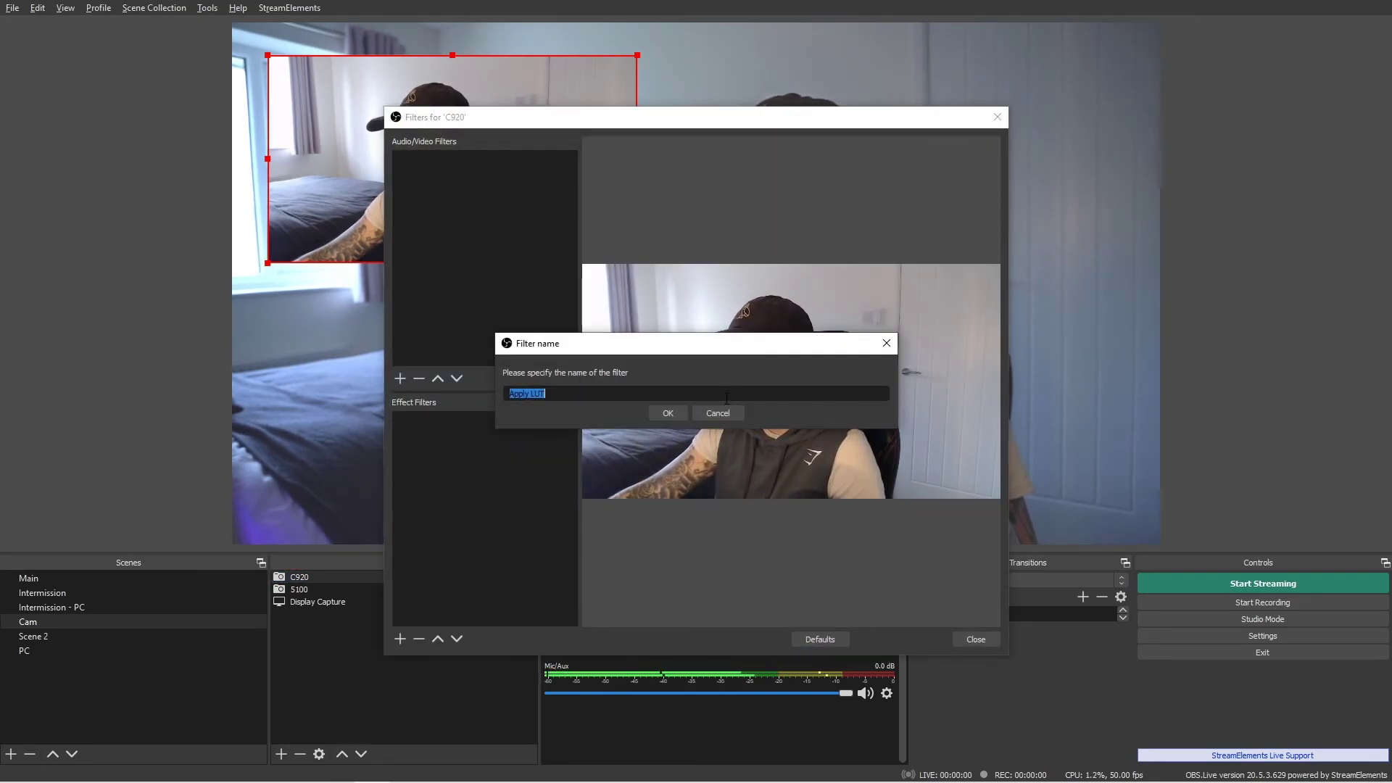
{"action": "left_click", "coordinate": [668, 417]}
- Load Winter is coming from 04 - LUTs > LUTS into the C920 filter and close it
{"action": "left_click", "coordinate": [966, 461]}
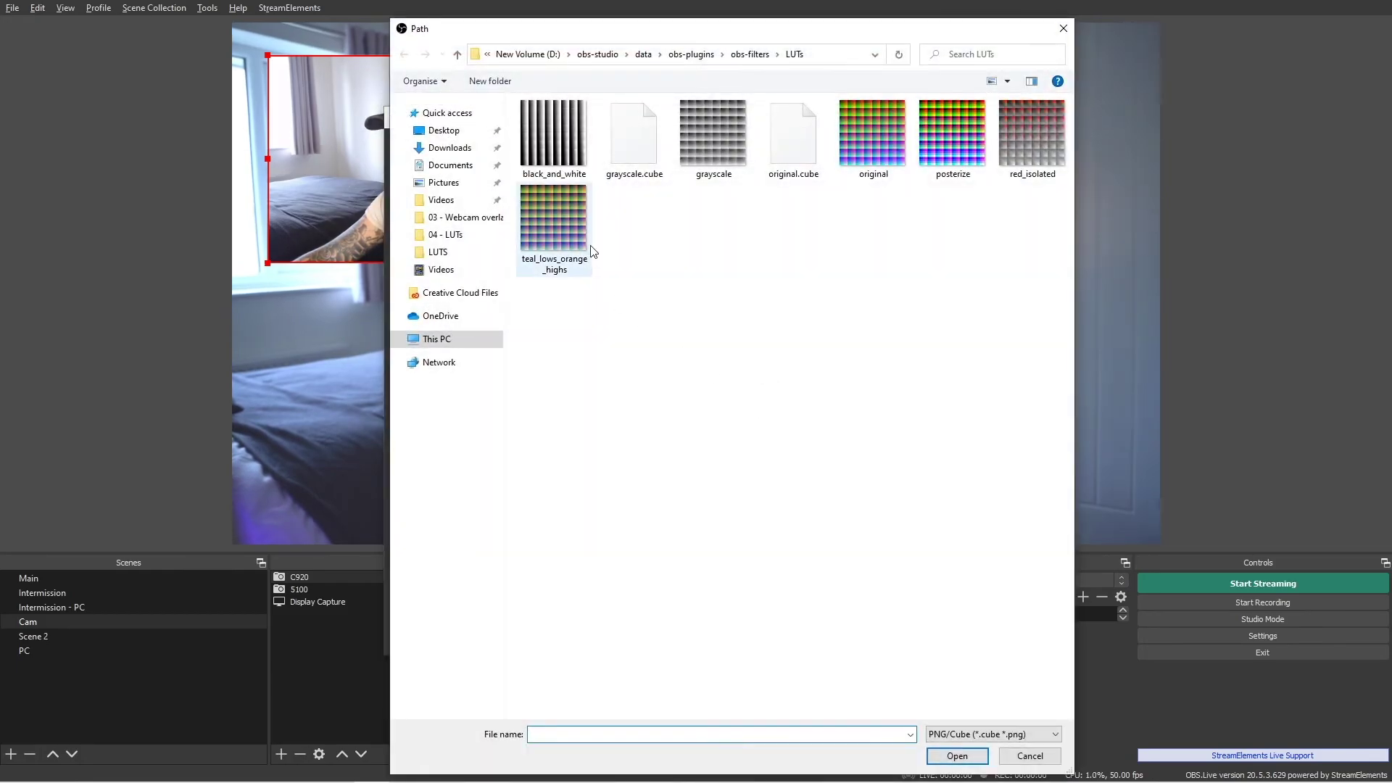
{"action": "left_click", "coordinate": [437, 236]}
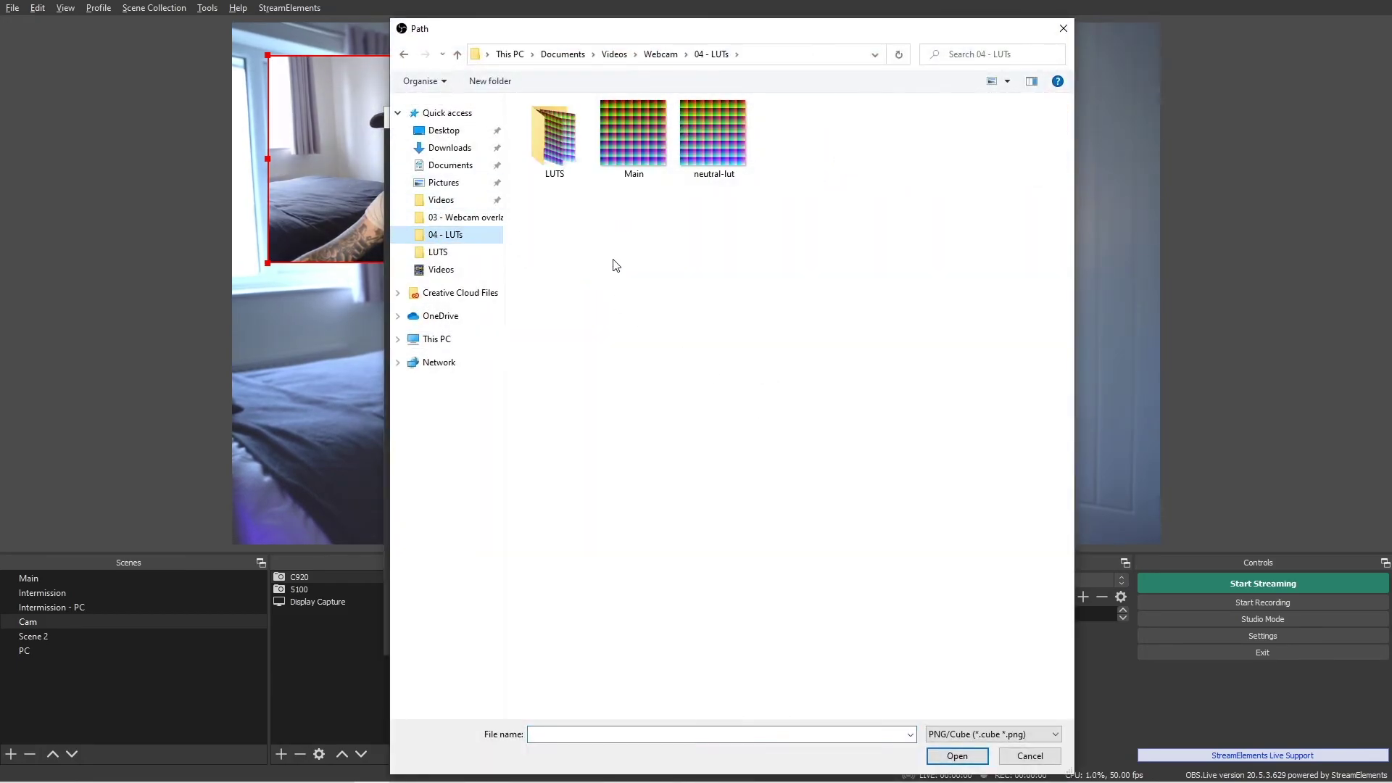
{"action": "double_click", "coordinate": [550, 148]}
{"action": "double_click", "coordinate": [865, 569]}
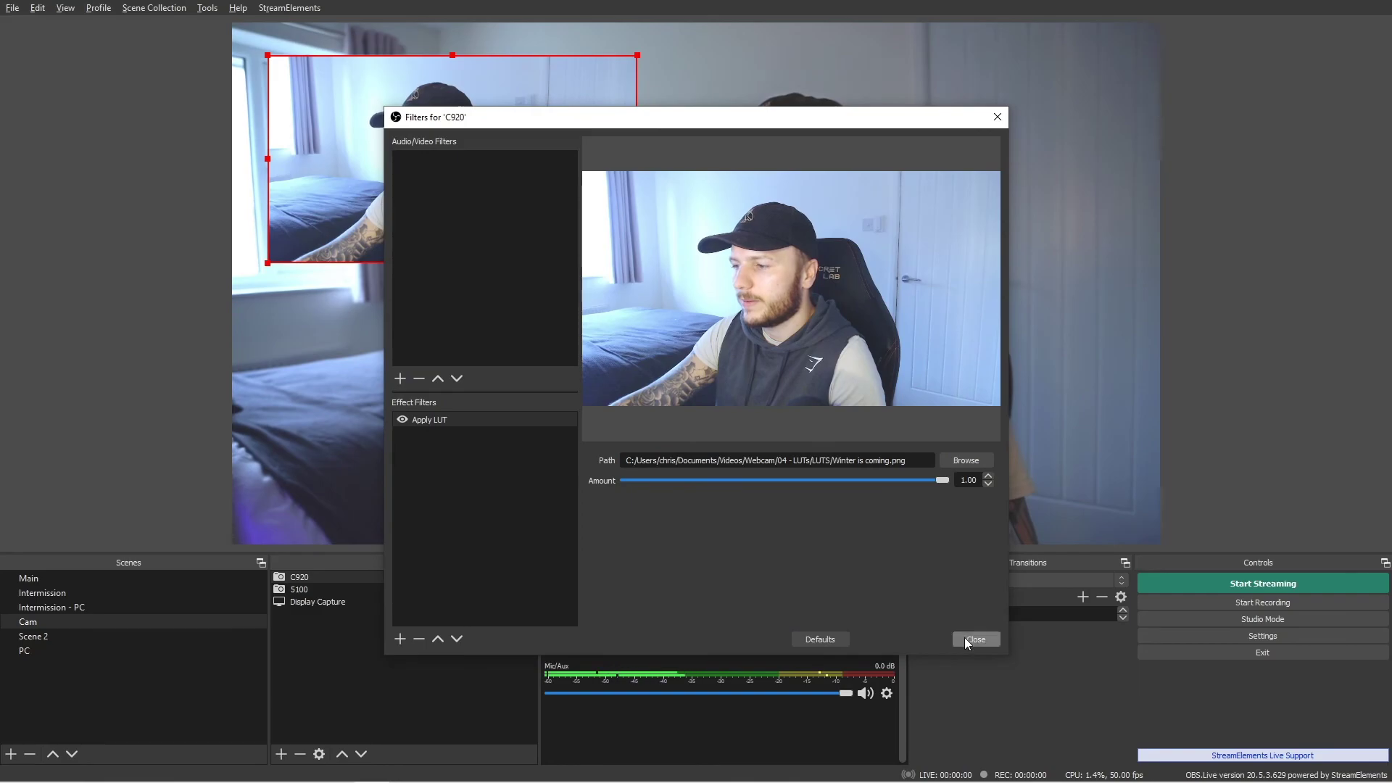
{"action": "left_click", "coordinate": [966, 641]}
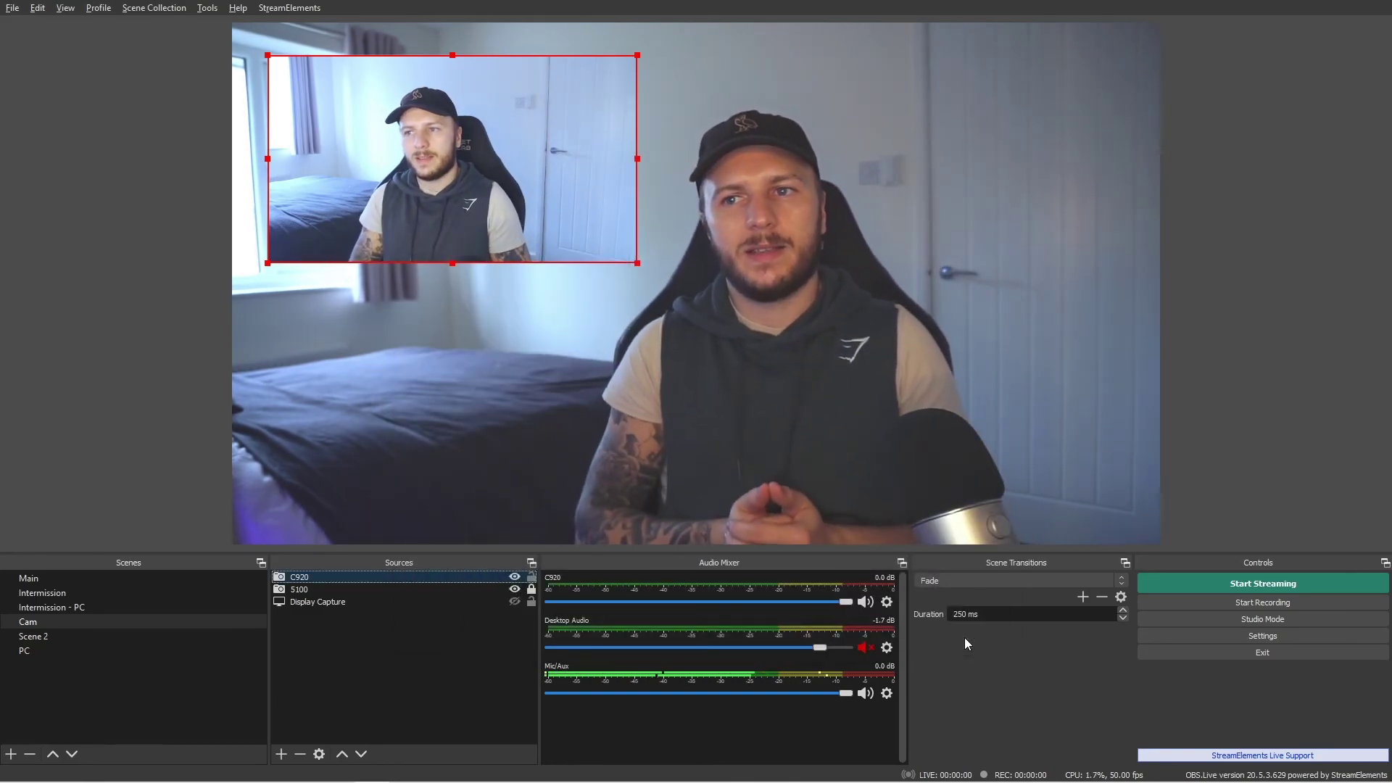